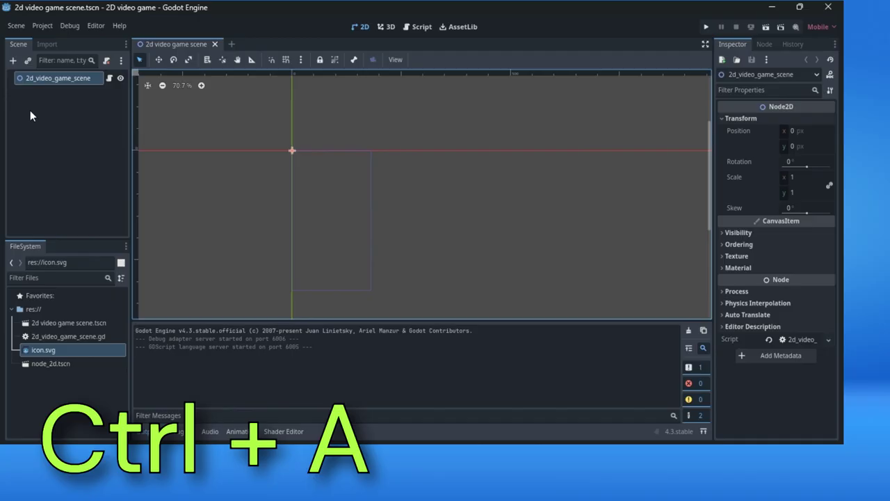
- Open the Create New Node dialog from the Scene dock and scroll through the node list
{"action": "left_click", "coordinate": [13, 61]}
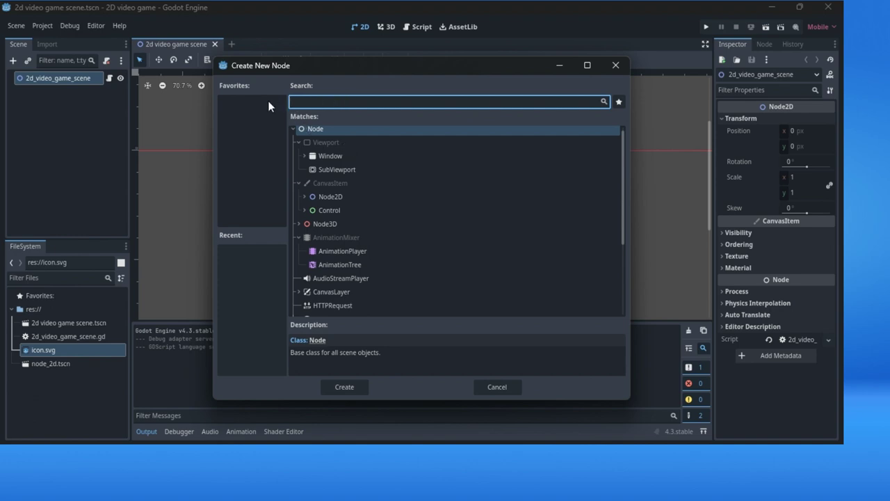
{"action": "scroll", "coordinate": [358, 192], "scroll_direction": "up", "scroll_amount": 1}
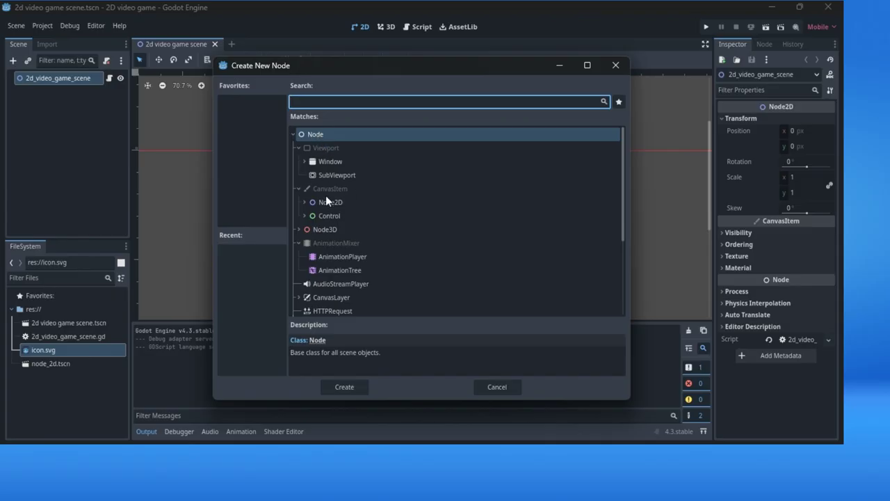
{"action": "scroll", "coordinate": [326, 195], "scroll_direction": "down", "scroll_amount": 5}
{"action": "scroll", "coordinate": [326, 197], "scroll_direction": "up", "scroll_amount": 5}
- Read the Node2D, Control and Node3D descriptions, then settle on Node2D
{"action": "mouse_move", "coordinate": [339, 149]}
{"action": "mouse_move", "coordinate": [341, 187]}
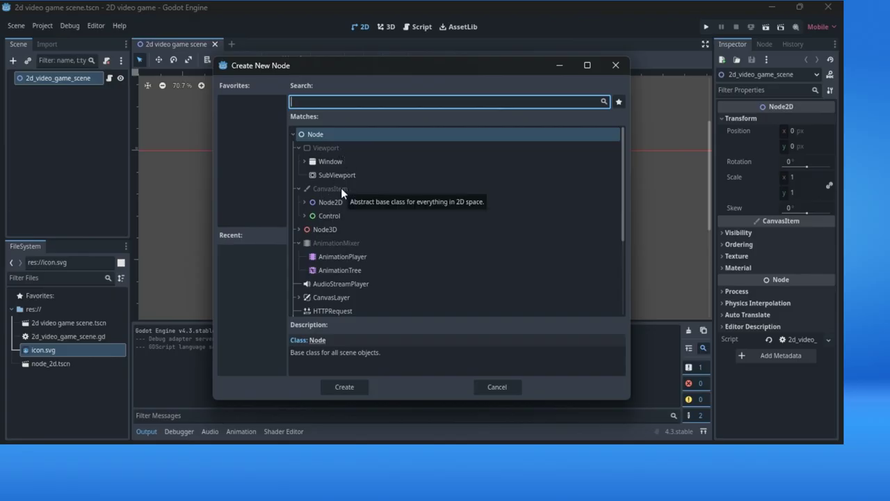
{"action": "left_click", "coordinate": [341, 203]}
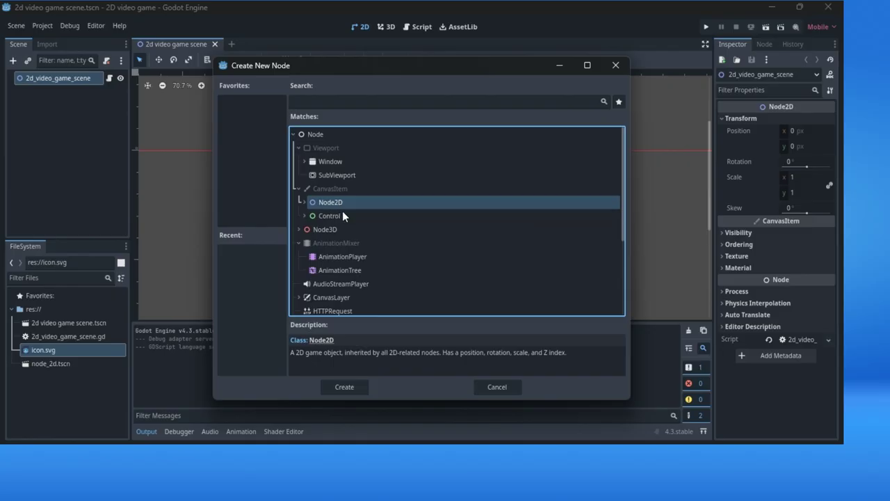
{"action": "left_click", "coordinate": [339, 217]}
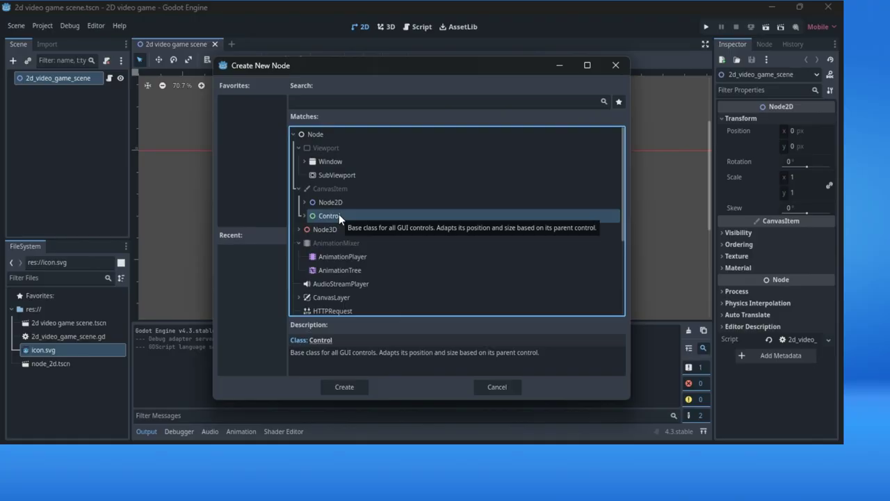
{"action": "left_click", "coordinate": [334, 231]}
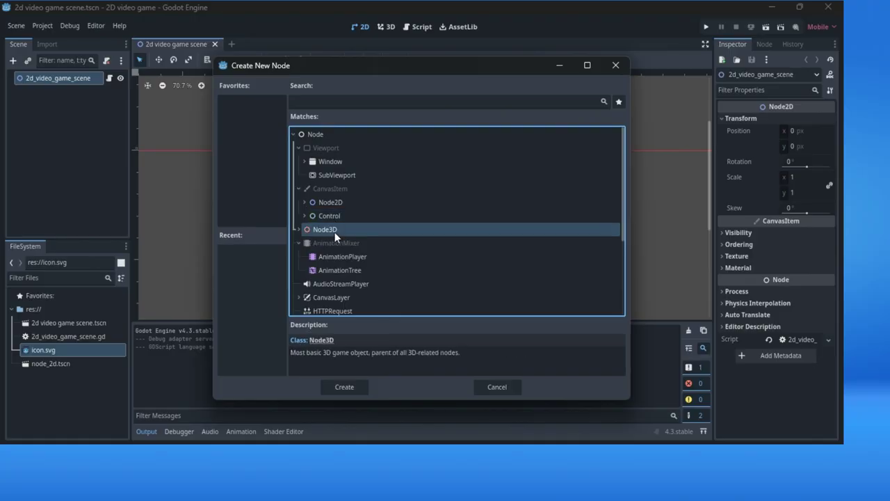
{"action": "scroll", "coordinate": [371, 211], "scroll_direction": "down", "scroll_amount": 1}
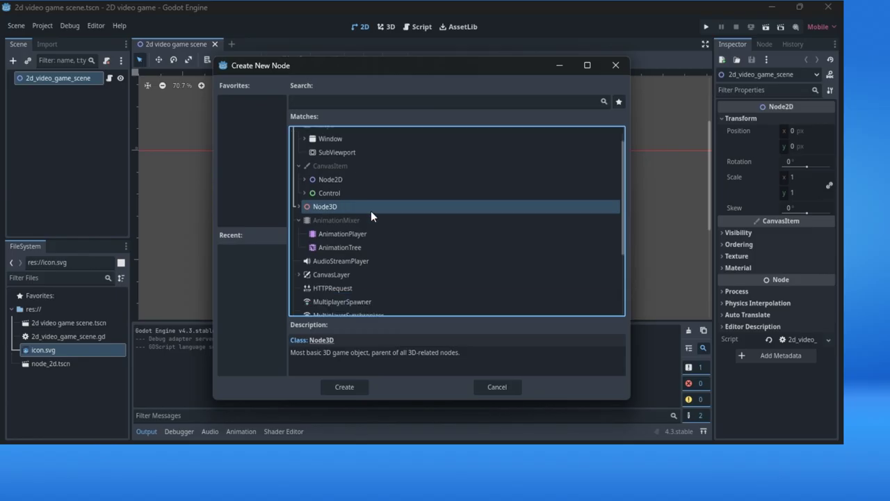
{"action": "scroll", "coordinate": [371, 211], "scroll_direction": "down", "scroll_amount": 5}
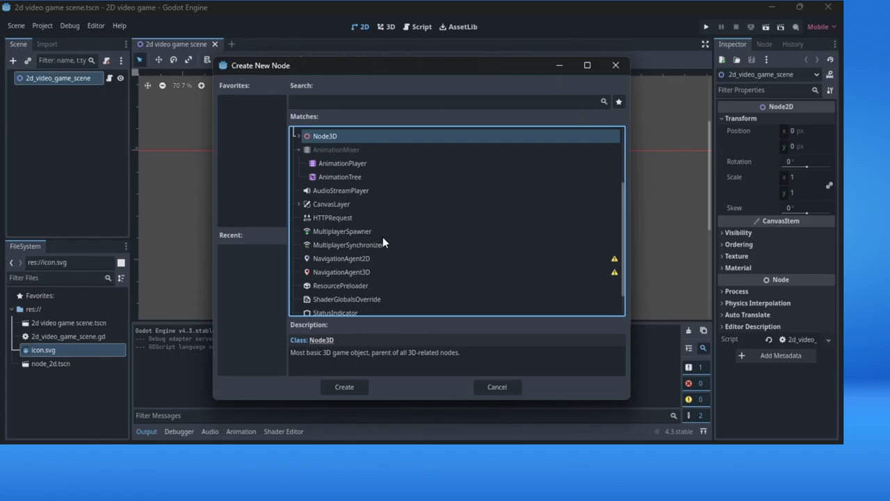
{"action": "scroll", "coordinate": [387, 233], "scroll_direction": "down", "scroll_amount": 1}
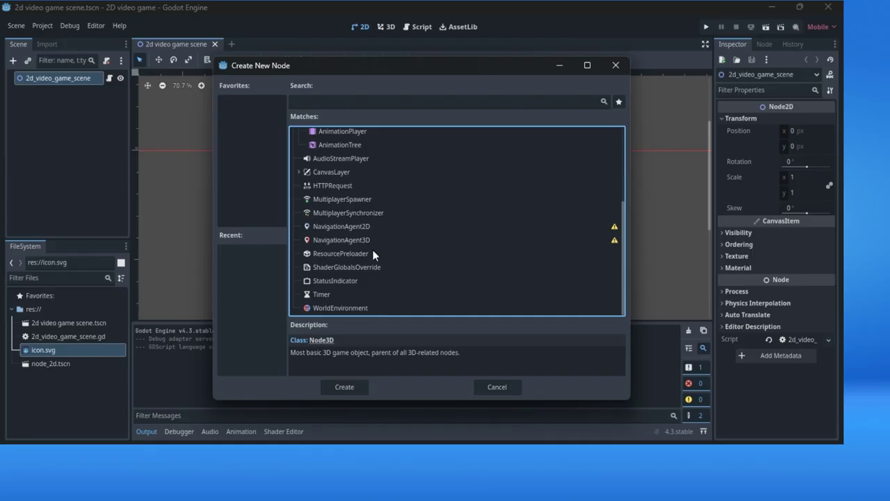
{"action": "scroll", "coordinate": [372, 250], "scroll_direction": "up", "scroll_amount": 4}
{"action": "scroll", "coordinate": [373, 250], "scroll_direction": "up", "scroll_amount": 1}
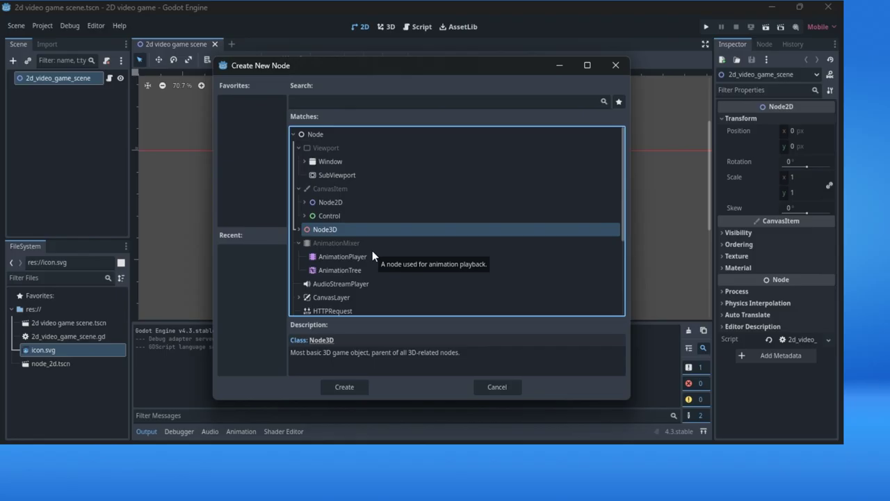
{"action": "left_click", "coordinate": [328, 201]}
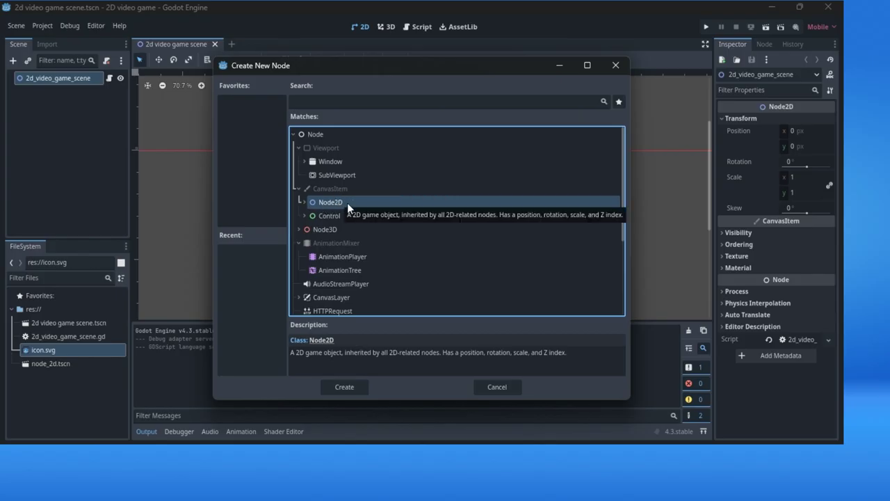
- Expand Node2D and browse its 2D types from AnimatedSprite2D to VisibleOnScreenNotifier2D
{"action": "left_click", "coordinate": [305, 203]}
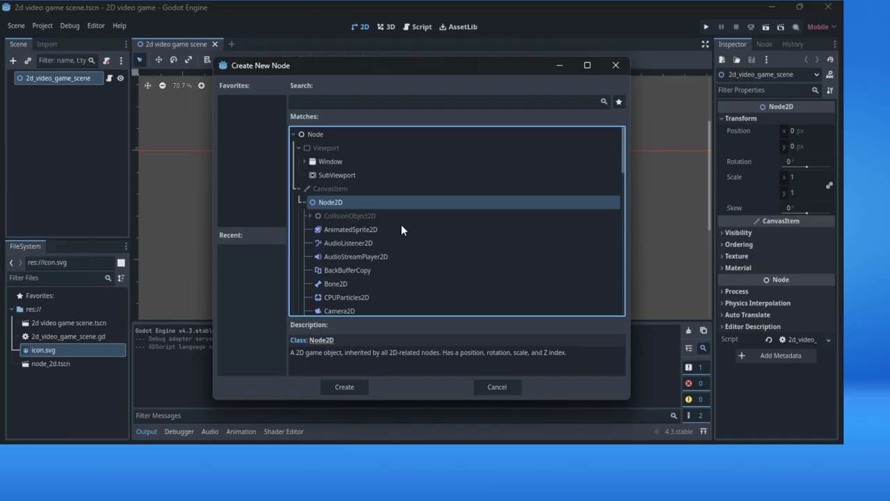
{"action": "scroll", "coordinate": [418, 217], "scroll_direction": "down", "scroll_amount": 1}
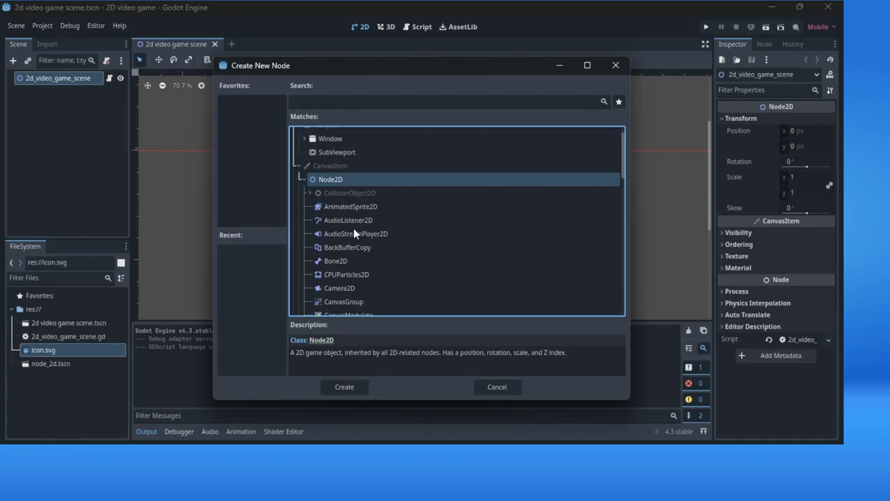
{"action": "scroll", "coordinate": [373, 220], "scroll_direction": "down", "scroll_amount": 3}
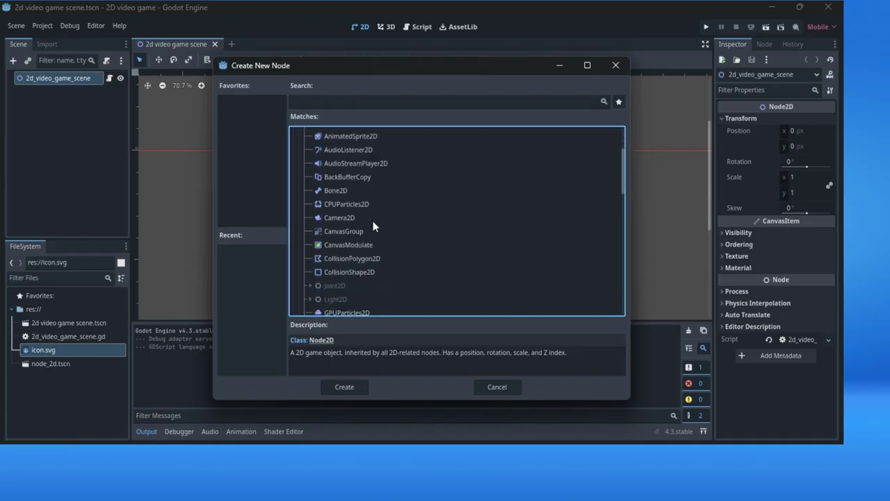
{"action": "scroll", "coordinate": [351, 202], "scroll_direction": "down", "scroll_amount": 8}
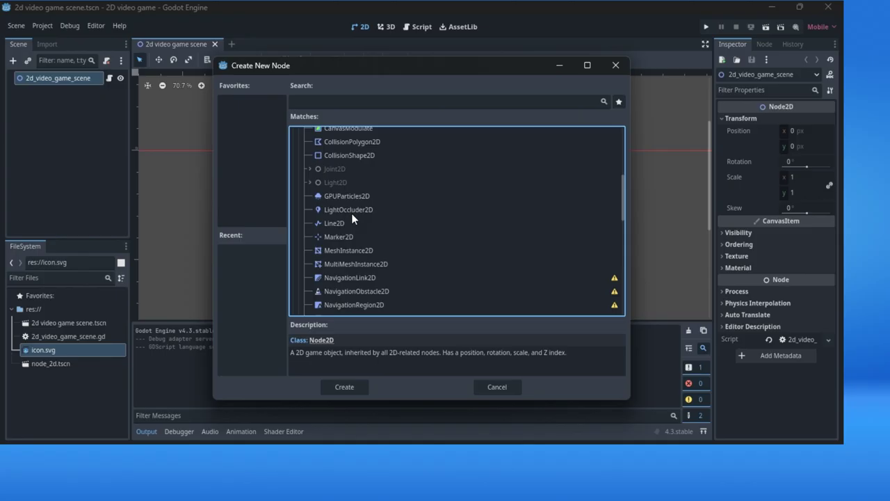
{"action": "scroll", "coordinate": [354, 221], "scroll_direction": "down", "scroll_amount": 4}
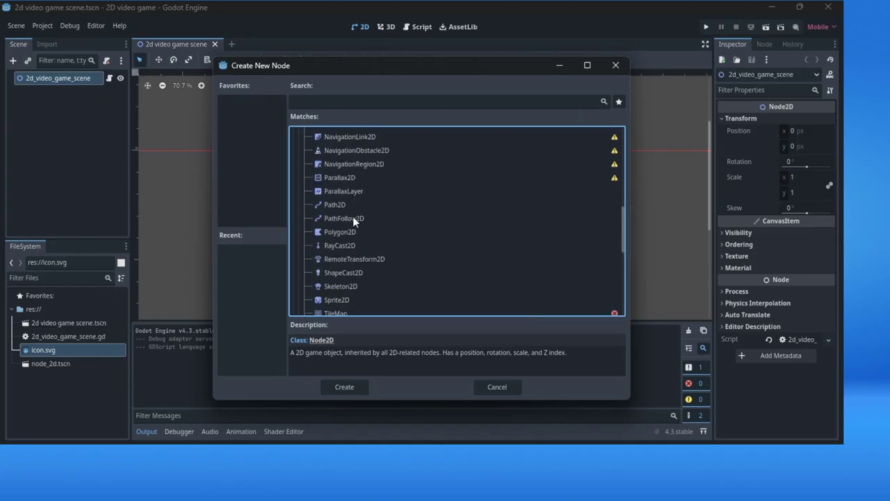
{"action": "scroll", "coordinate": [354, 221], "scroll_direction": "down", "scroll_amount": 3}
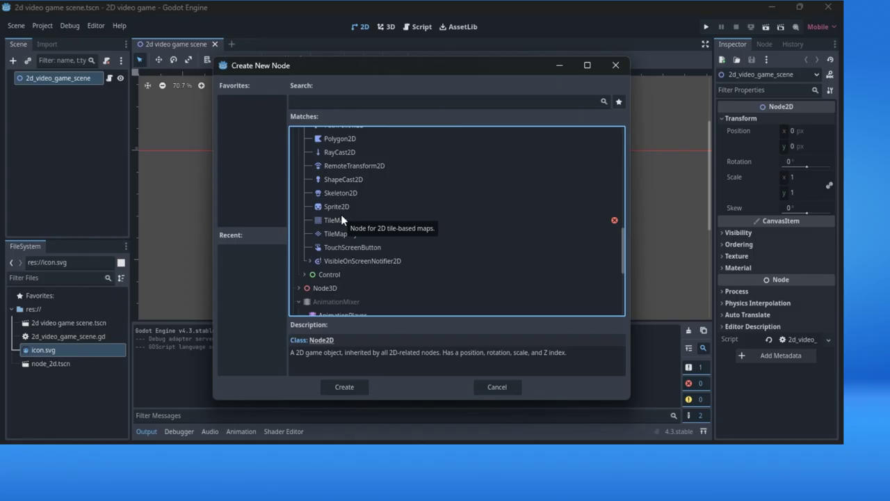
{"action": "scroll", "coordinate": [349, 212], "scroll_direction": "up", "scroll_amount": 2}
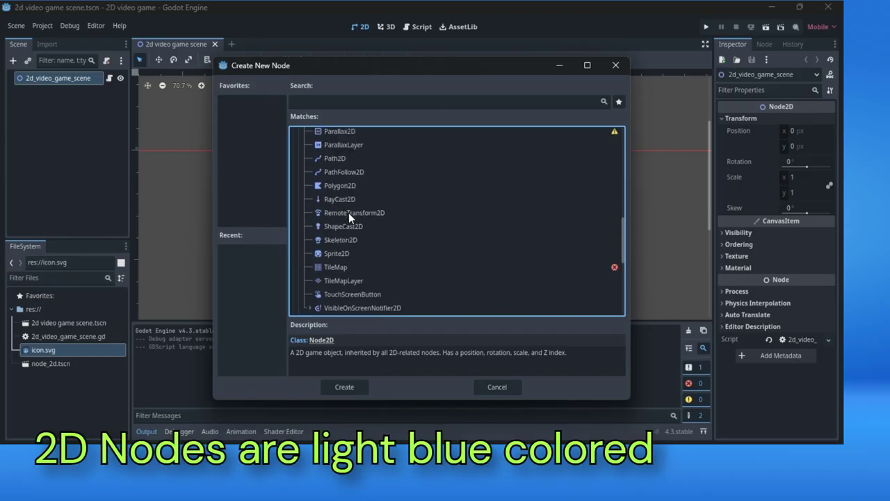
{"action": "scroll", "coordinate": [348, 213], "scroll_direction": "up", "scroll_amount": 3}
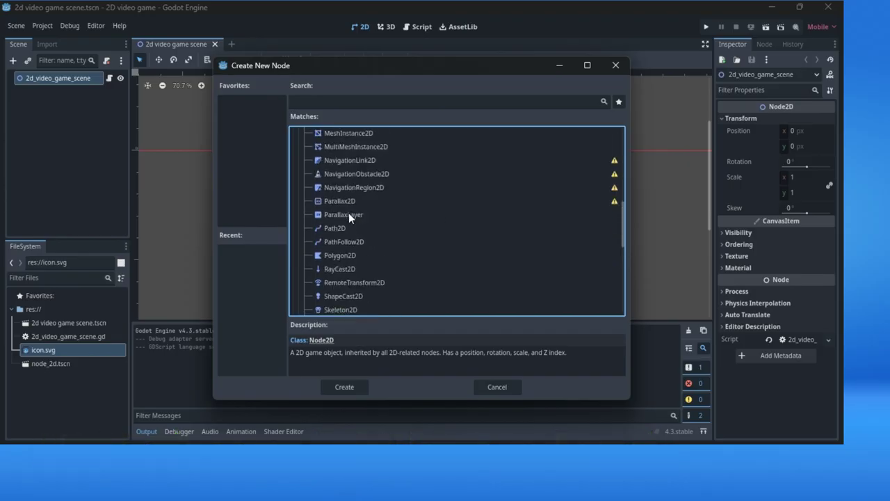
{"action": "scroll", "coordinate": [349, 214], "scroll_direction": "up", "scroll_amount": 5}
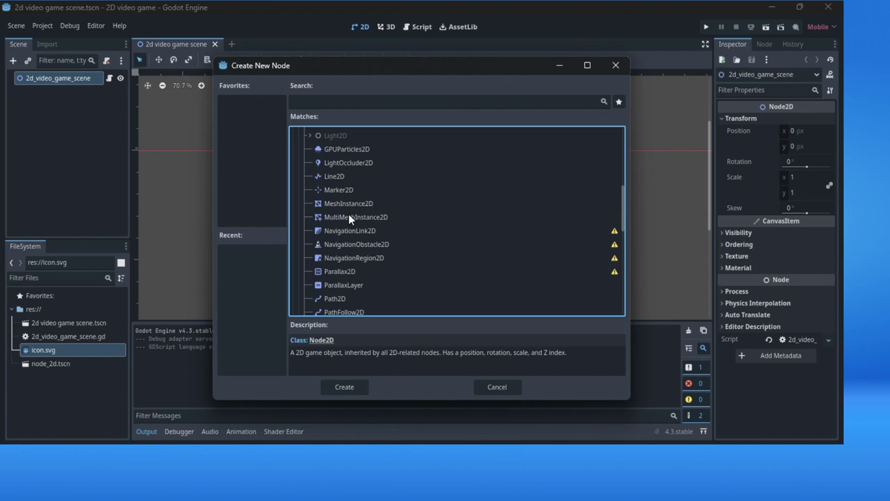
{"action": "scroll", "coordinate": [362, 222], "scroll_direction": "up", "scroll_amount": 4}
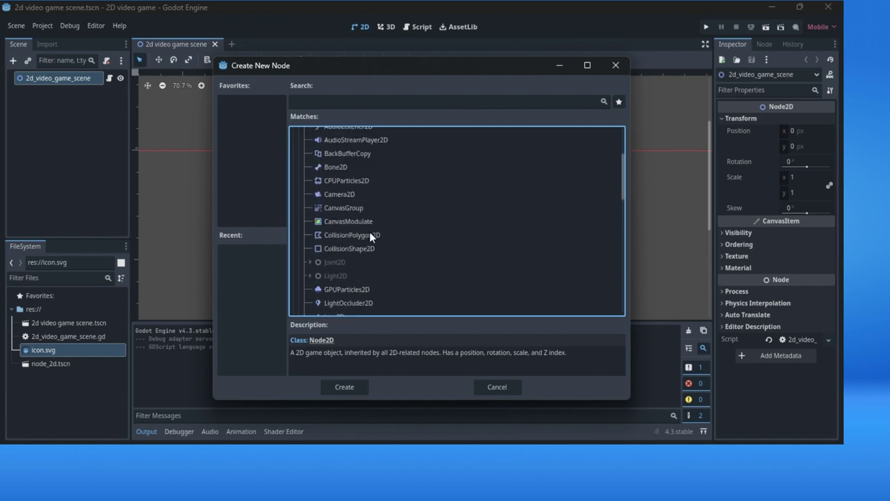
{"action": "scroll", "coordinate": [373, 247], "scroll_direction": "up", "scroll_amount": 3}
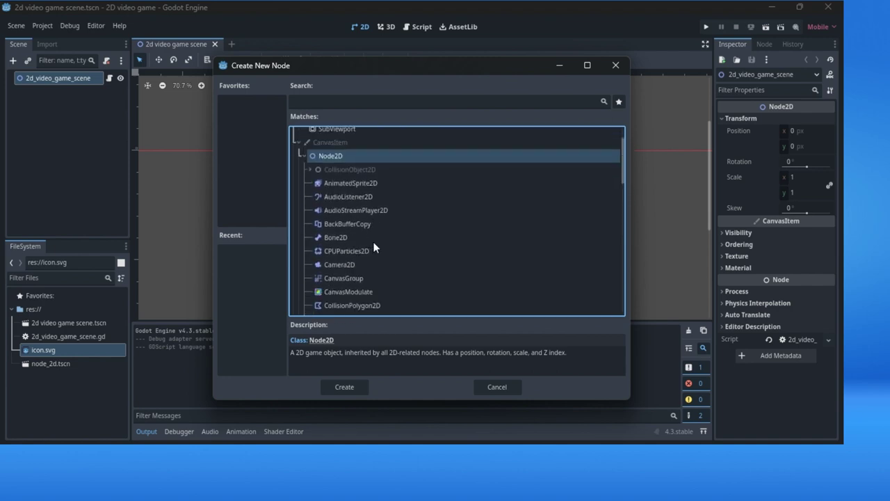
{"action": "left_click", "coordinate": [309, 169]}
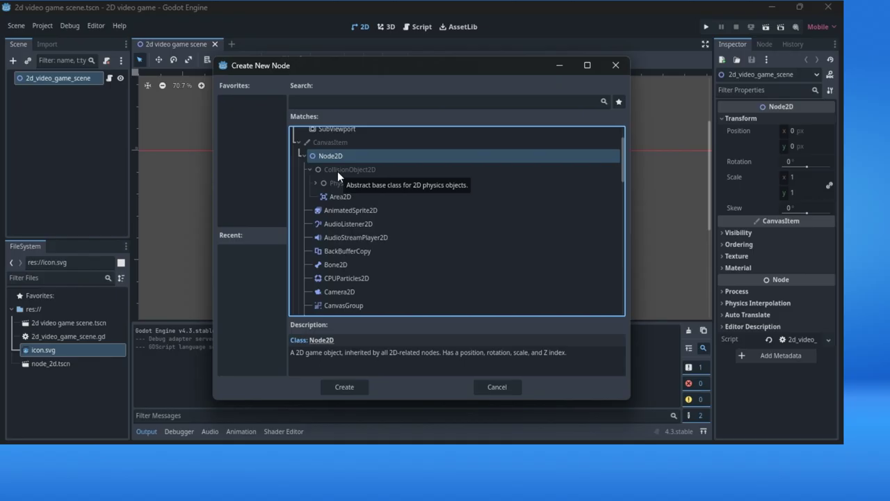
{"action": "left_click", "coordinate": [361, 184]}
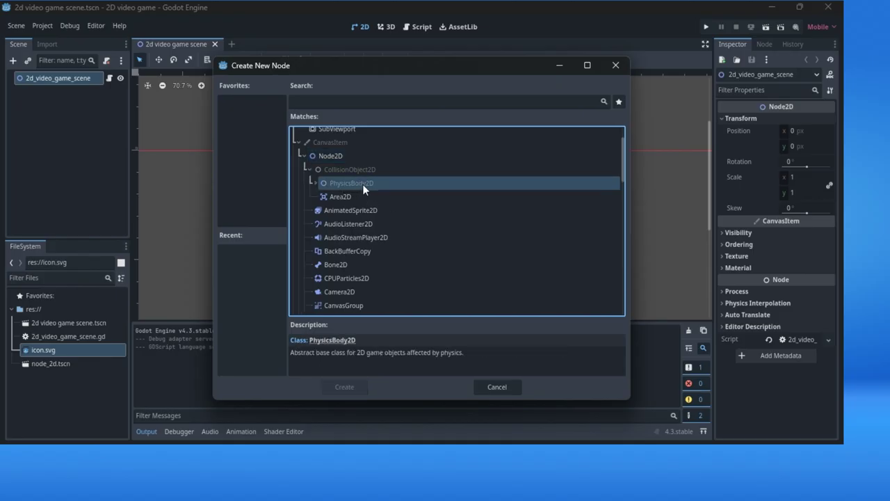
{"action": "left_click", "coordinate": [314, 183]}
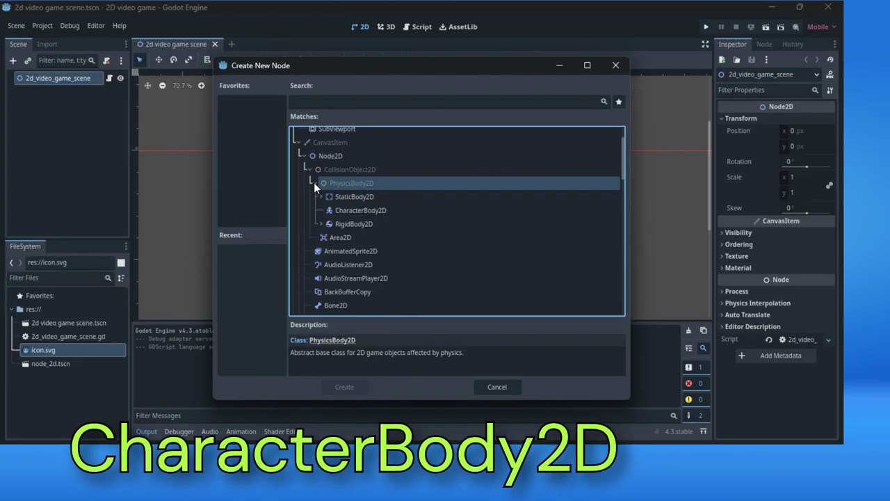
{"action": "left_click", "coordinate": [369, 210]}
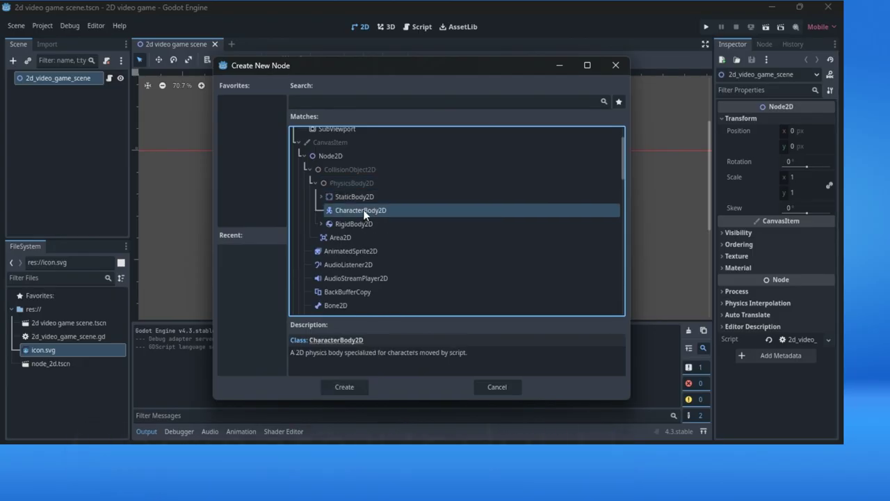
{"action": "left_click", "coordinate": [342, 238]}
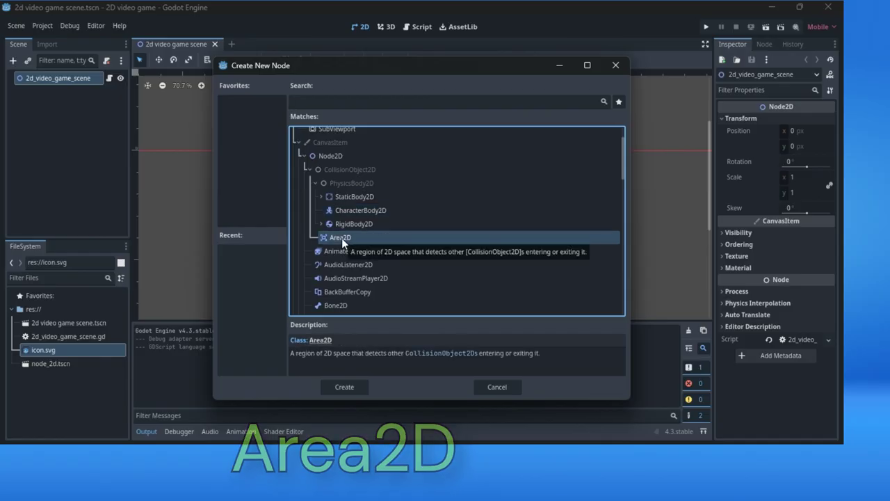
{"action": "left_click", "coordinate": [354, 196]}
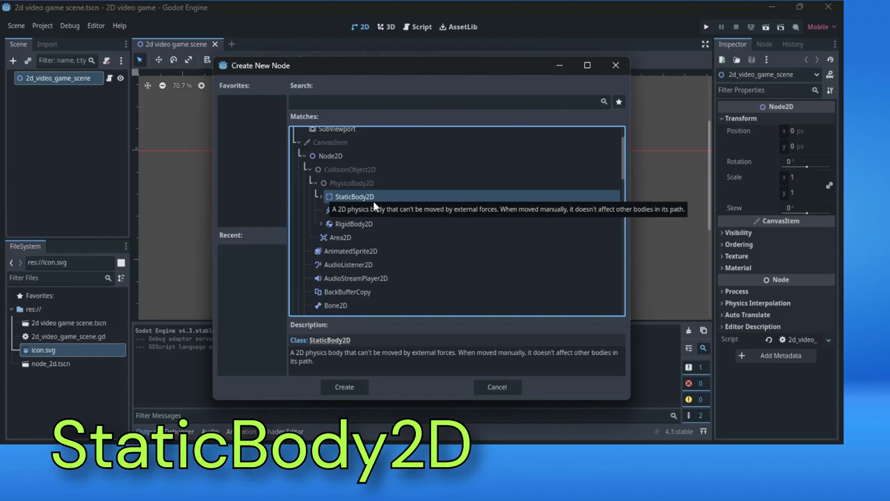
{"action": "scroll", "coordinate": [376, 196], "scroll_direction": "down", "scroll_amount": 5}
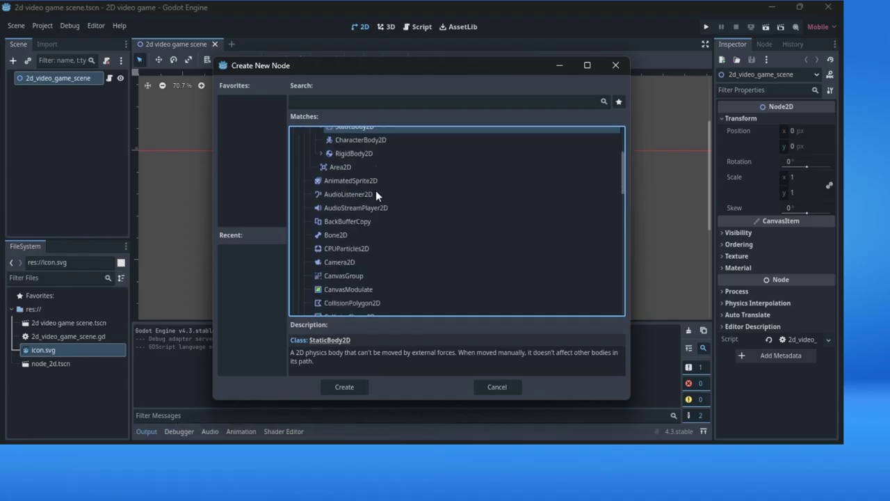
{"action": "scroll", "coordinate": [376, 196], "scroll_direction": "down", "scroll_amount": 1}
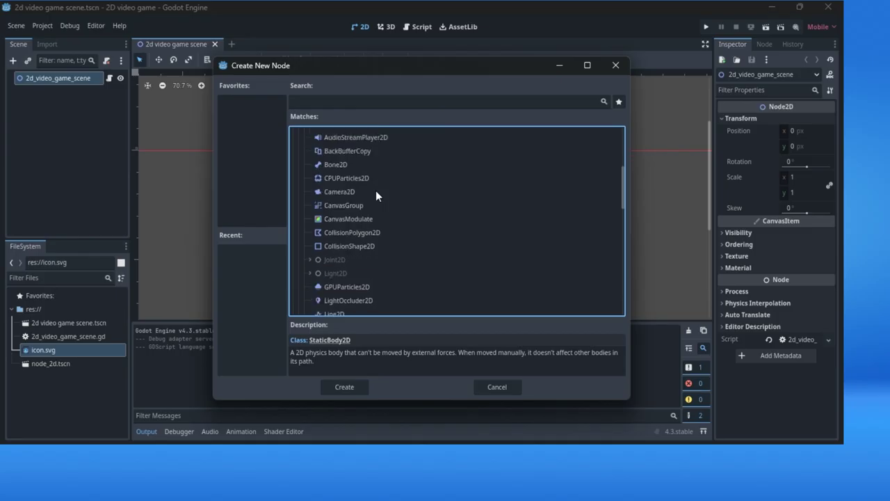
{"action": "scroll", "coordinate": [375, 190], "scroll_direction": "down", "scroll_amount": 1}
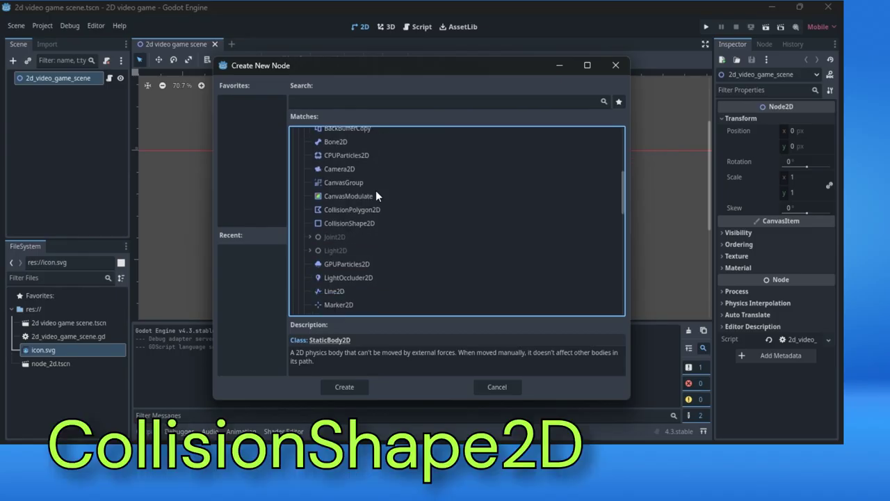
{"action": "left_click", "coordinate": [349, 224]}
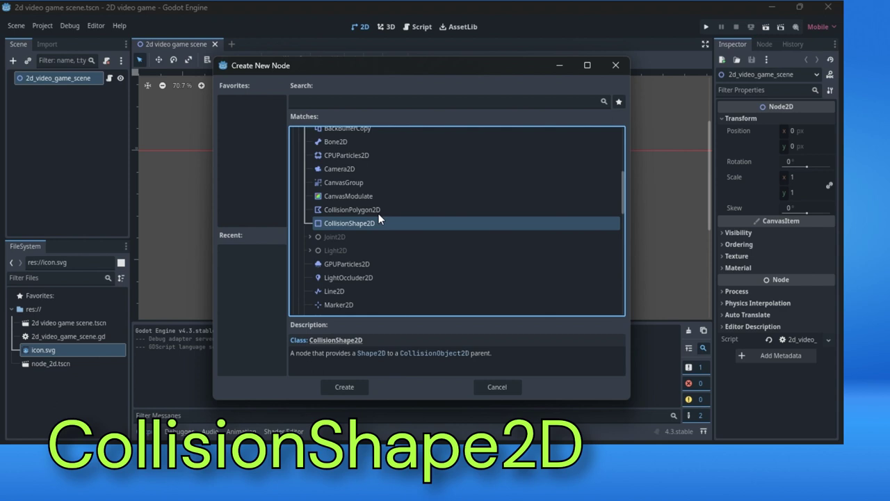
{"action": "scroll", "coordinate": [378, 213], "scroll_direction": "down", "scroll_amount": 1}
{"action": "scroll", "coordinate": [379, 215], "scroll_direction": "down", "scroll_amount": 1}
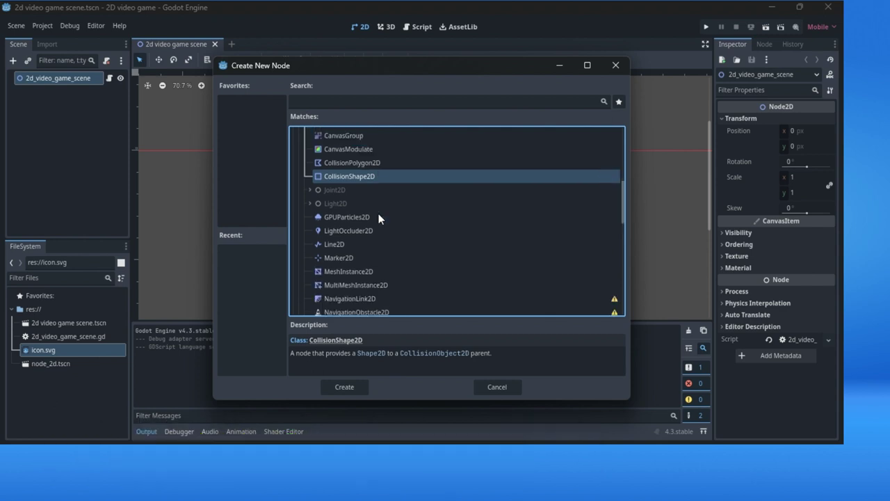
{"action": "scroll", "coordinate": [378, 217], "scroll_direction": "down", "scroll_amount": 1}
{"action": "scroll", "coordinate": [378, 217], "scroll_direction": "down", "scroll_amount": 1}
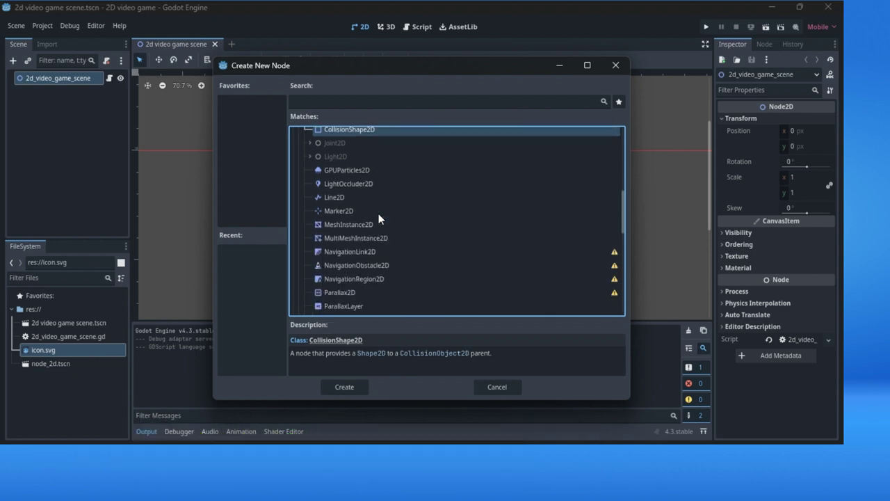
{"action": "left_click", "coordinate": [361, 225]}
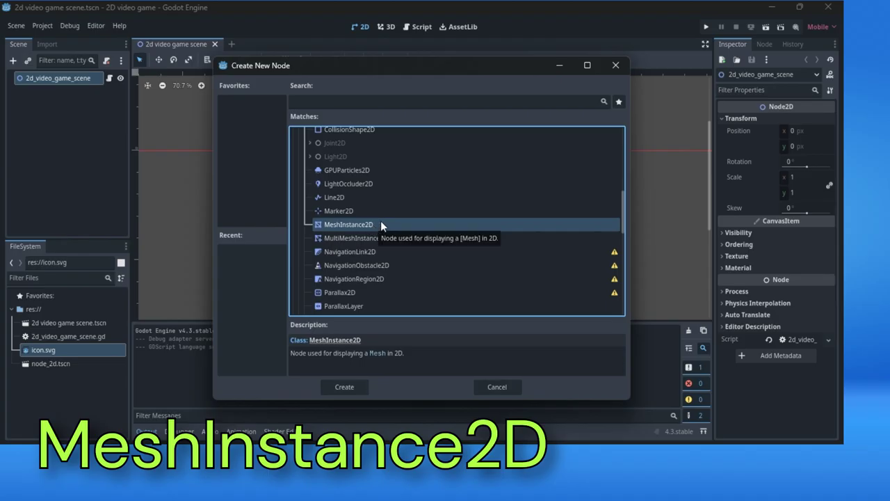
{"action": "scroll", "coordinate": [387, 221], "scroll_direction": "down", "scroll_amount": 5}
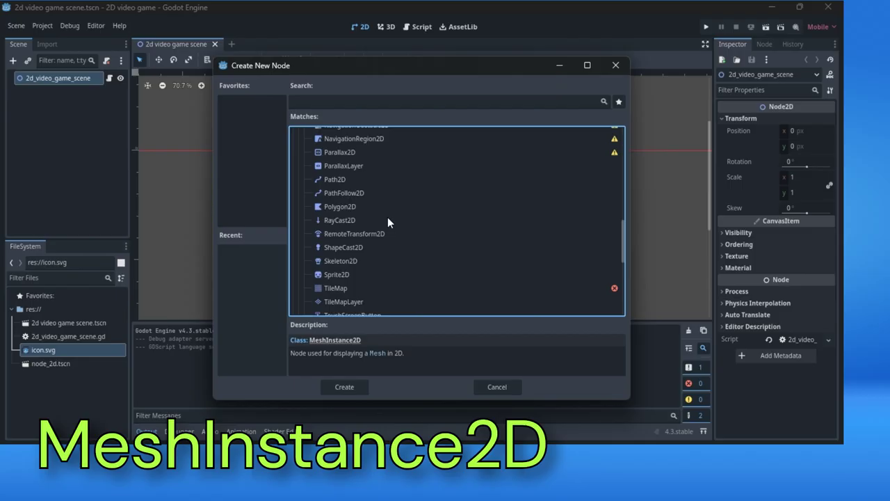
{"action": "left_click", "coordinate": [342, 276]}
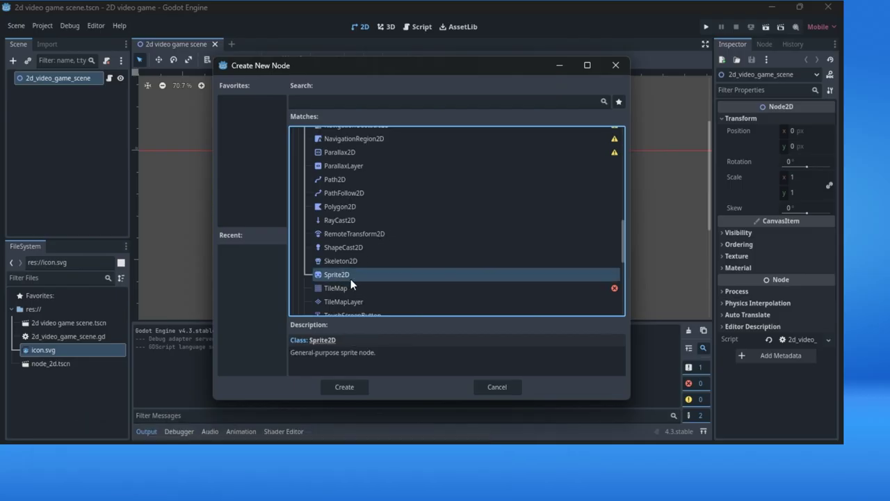
{"action": "scroll", "coordinate": [388, 266], "scroll_direction": "up", "scroll_amount": 3}
{"action": "scroll", "coordinate": [388, 267], "scroll_direction": "up", "scroll_amount": 8}
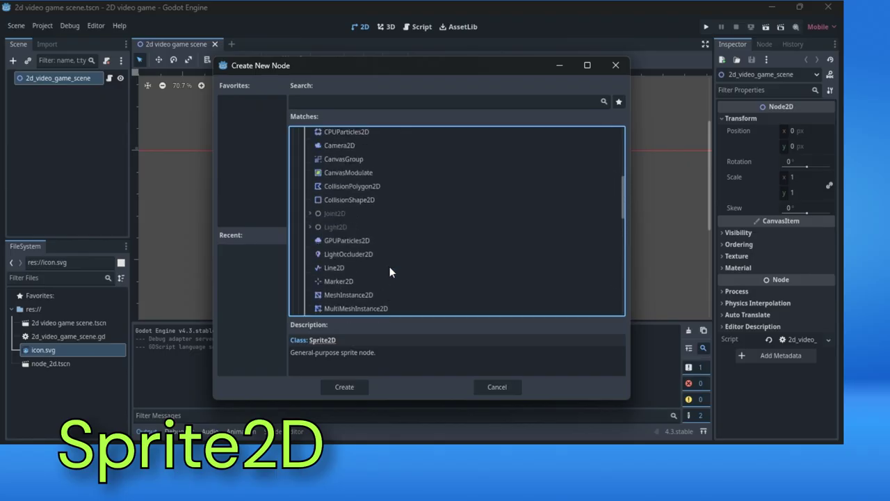
{"action": "scroll", "coordinate": [390, 268], "scroll_direction": "up", "scroll_amount": 2}
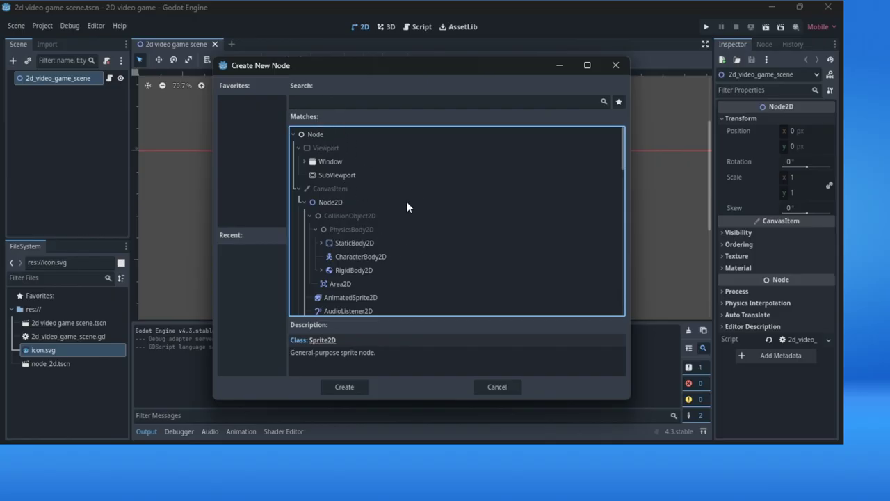
{"action": "scroll", "coordinate": [408, 205], "scroll_direction": "down", "scroll_amount": 3}
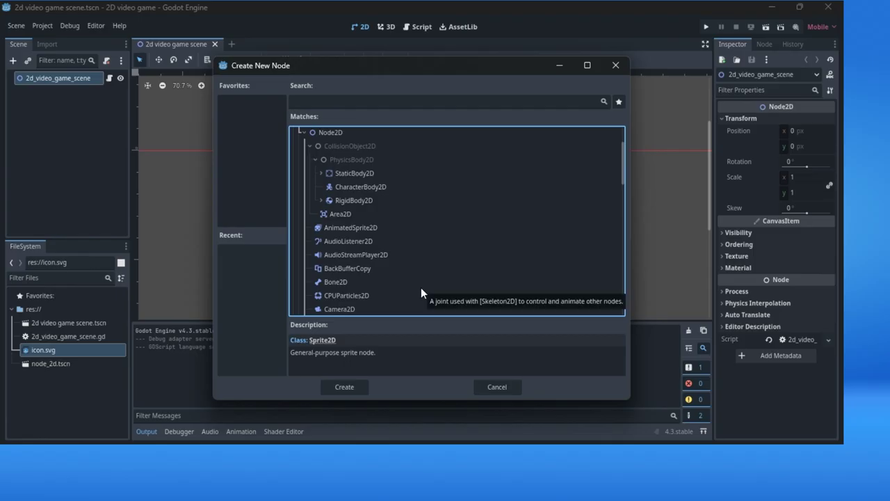
{"action": "scroll", "coordinate": [403, 240], "scroll_direction": "up", "scroll_amount": 2}
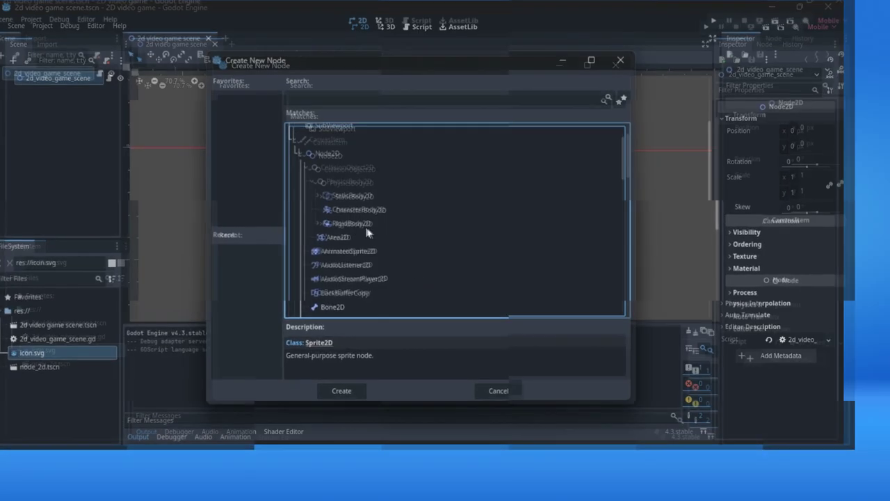
{"action": "left_click", "coordinate": [318, 195]}
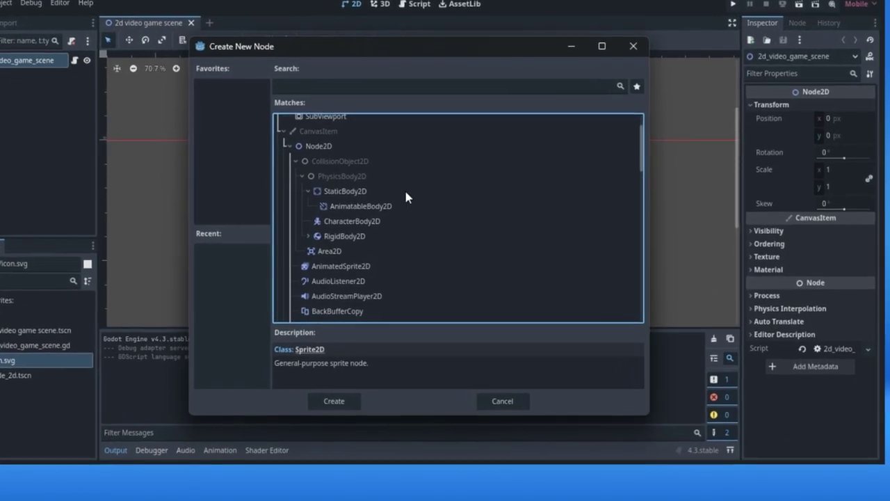
- Select StaticBody2D and create it under the 2d_video_game_scene root
{"action": "left_click", "coordinate": [349, 197]}
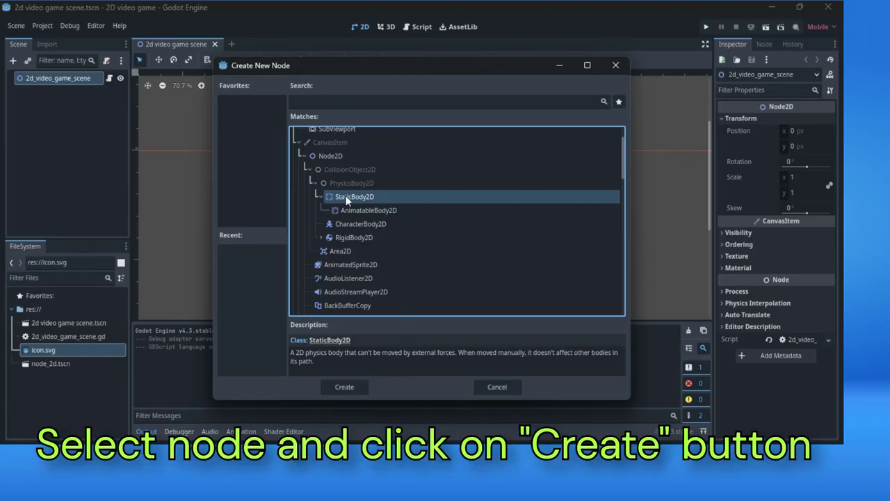
{"action": "left_click", "coordinate": [348, 387]}
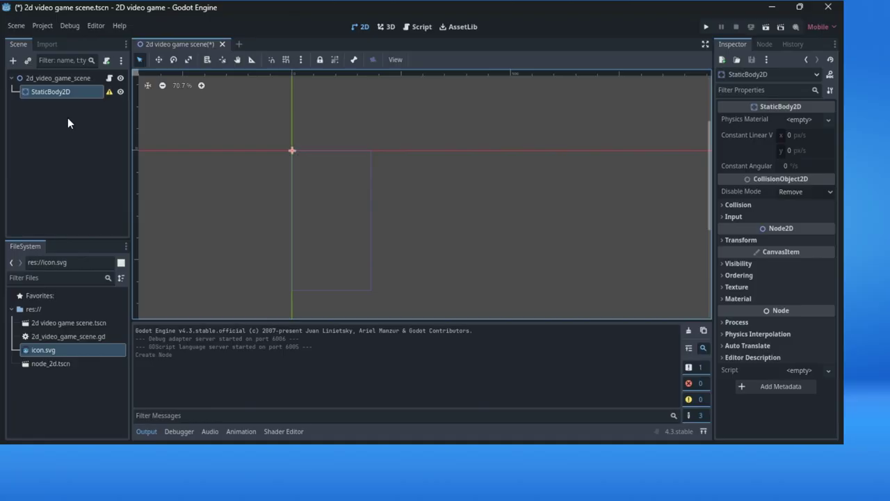
- Select the root, then StaticBody2D, then the 2d_video_game_scene root again
{"action": "left_click", "coordinate": [62, 78]}
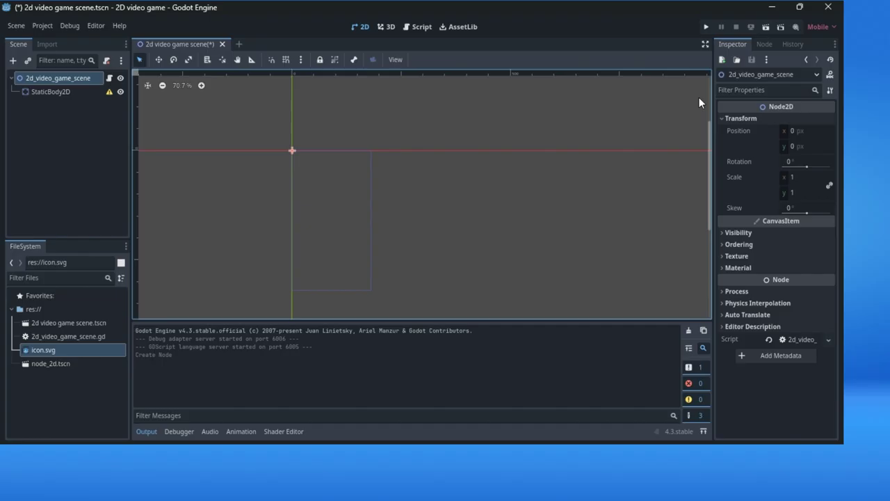
{"action": "left_click", "coordinate": [65, 92]}
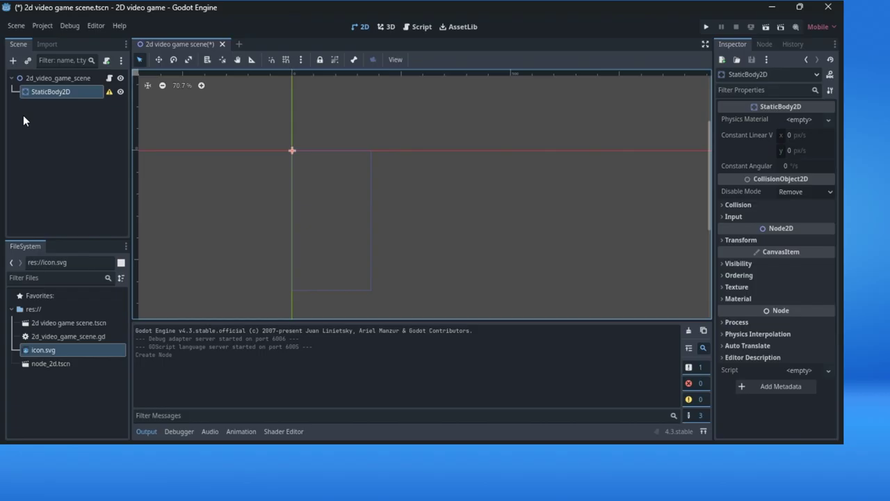
{"action": "left_click", "coordinate": [58, 80]}
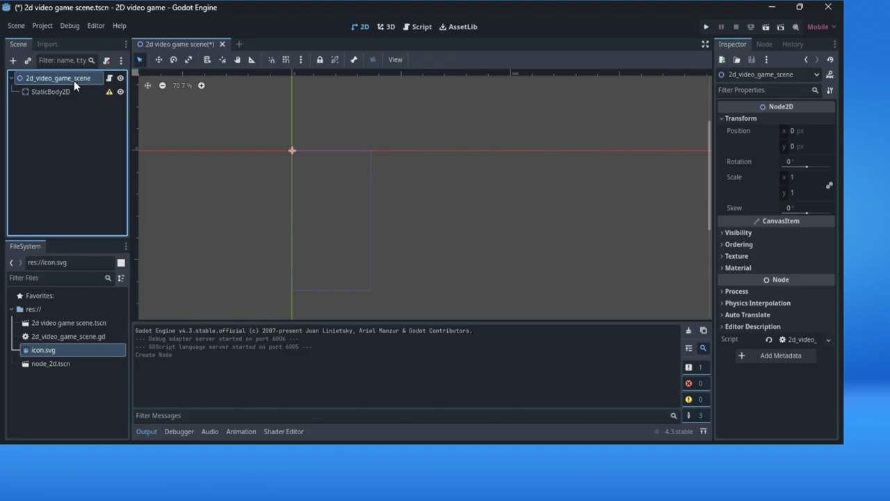
- Reopen Create New Node under the root, expand Node2D and scroll through its types
{"action": "left_click", "coordinate": [12, 60]}
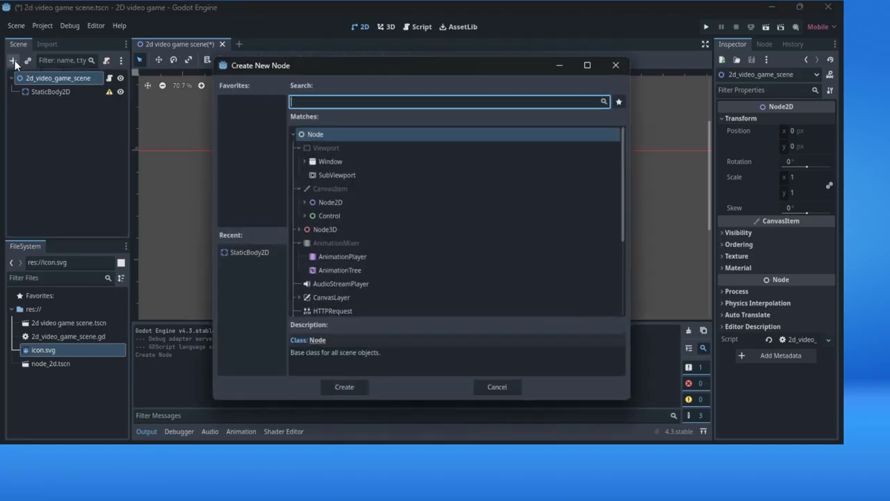
{"action": "left_click", "coordinate": [306, 202]}
{"action": "scroll", "coordinate": [375, 200], "scroll_direction": "down", "scroll_amount": 1}
{"action": "scroll", "coordinate": [375, 200], "scroll_direction": "down", "scroll_amount": 3}
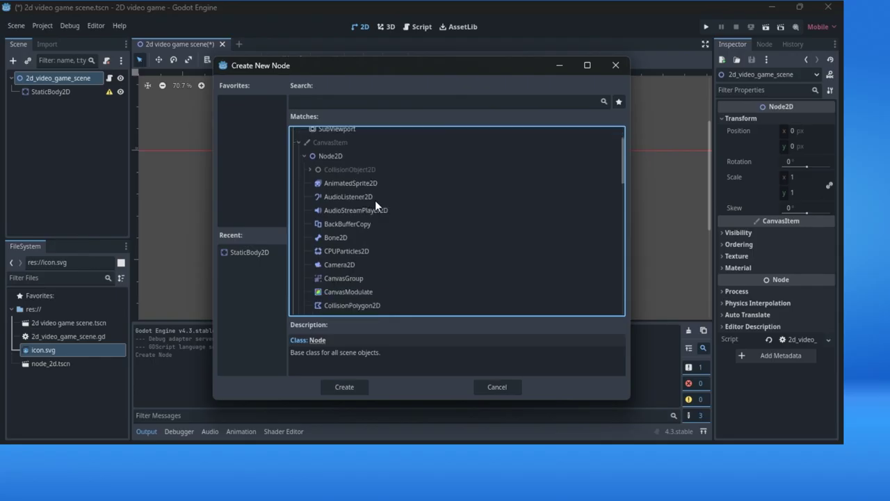
{"action": "scroll", "coordinate": [375, 200], "scroll_direction": "down", "scroll_amount": 4}
{"action": "scroll", "coordinate": [375, 201], "scroll_direction": "down", "scroll_amount": 2}
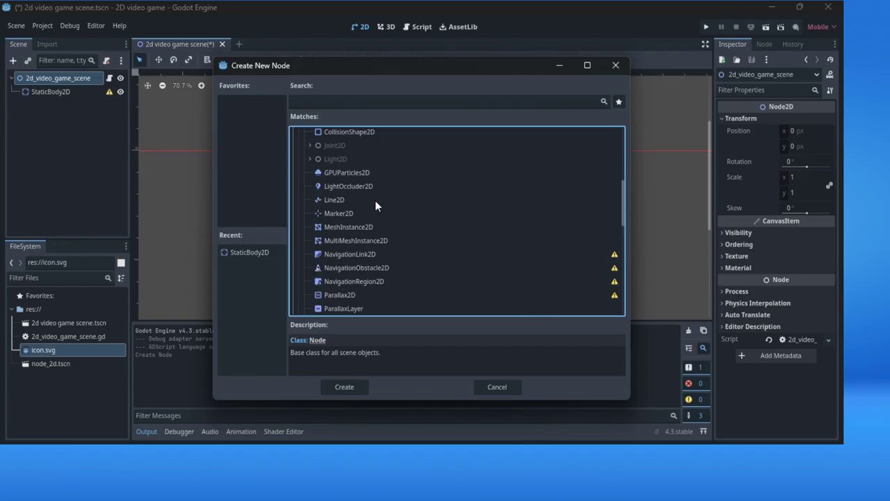
{"action": "scroll", "coordinate": [375, 200], "scroll_direction": "up", "scroll_amount": 3}
{"action": "scroll", "coordinate": [375, 203], "scroll_direction": "up", "scroll_amount": 2}
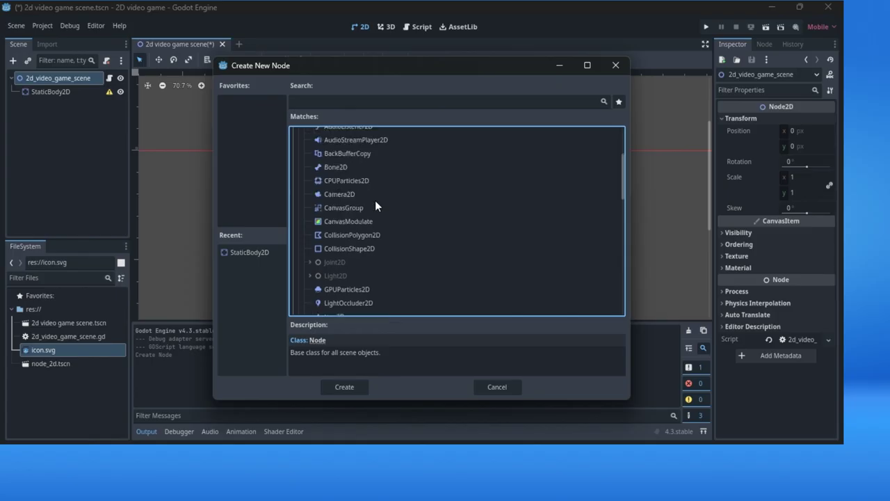
{"action": "scroll", "coordinate": [375, 201], "scroll_direction": "down", "scroll_amount": 5}
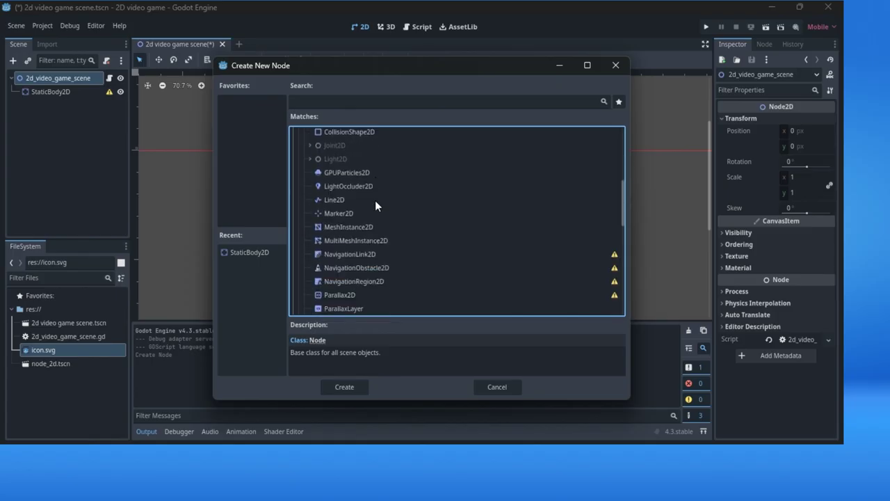
{"action": "scroll", "coordinate": [375, 200], "scroll_direction": "up", "scroll_amount": 7}
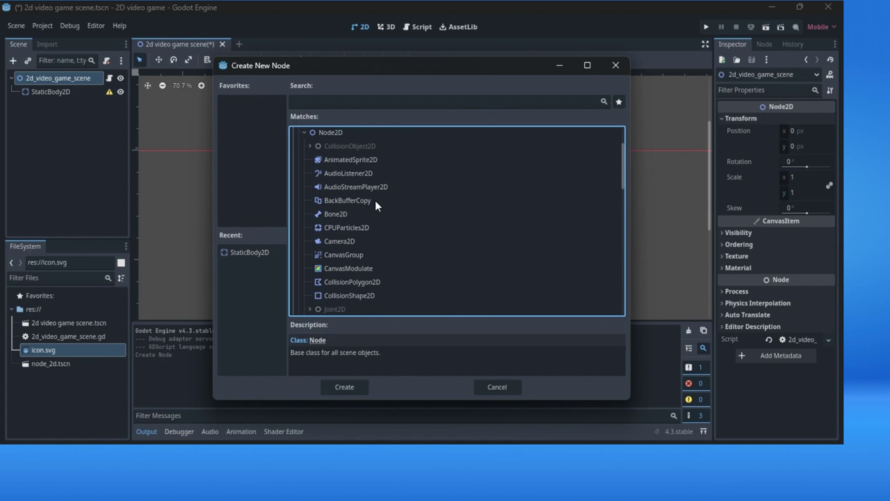
{"action": "scroll", "coordinate": [375, 200], "scroll_direction": "up", "scroll_amount": 1}
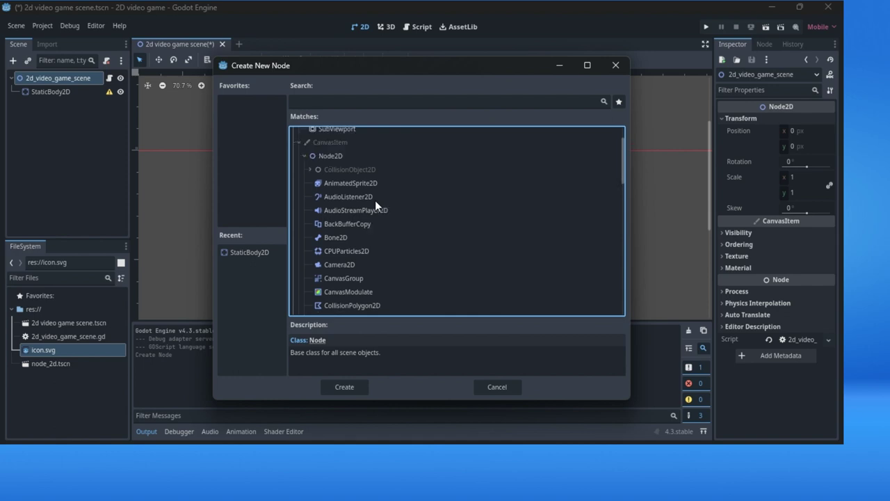
- Expand CollisionObject2D > PhysicsBody2D and select CharacterBody2D
{"action": "left_click", "coordinate": [311, 169]}
{"action": "left_click", "coordinate": [316, 183]}
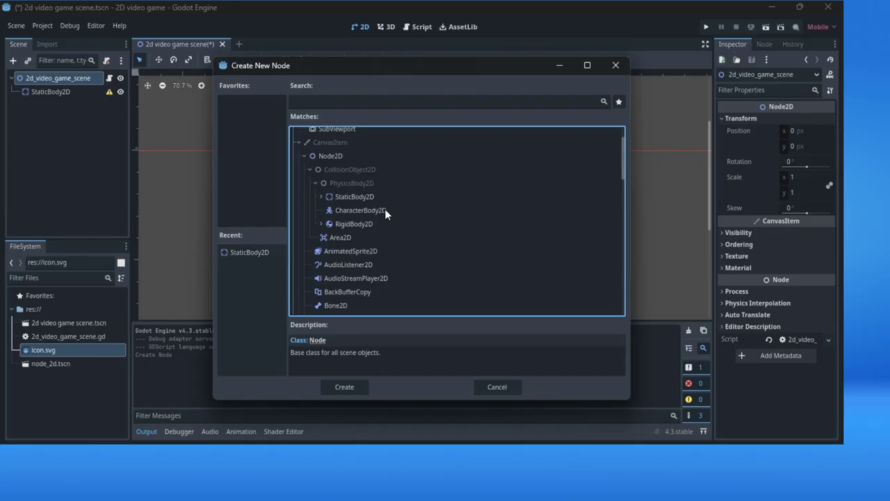
{"action": "left_click", "coordinate": [347, 213]}
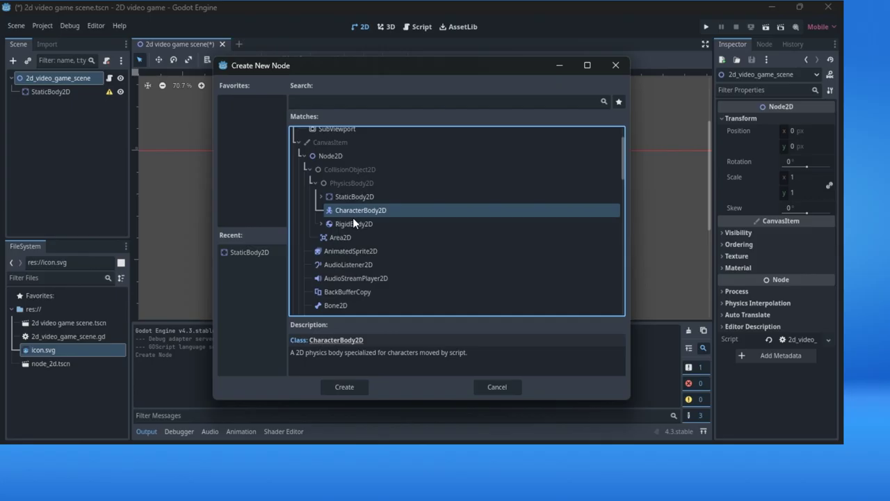
- Create the CharacterBody2D node, then select StaticBody2D and the scene root
{"action": "left_click", "coordinate": [344, 388]}
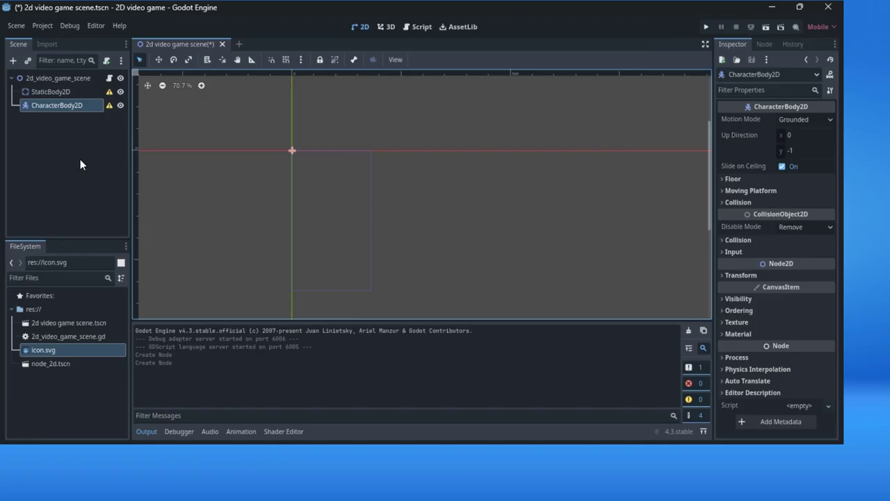
{"action": "left_click", "coordinate": [60, 93]}
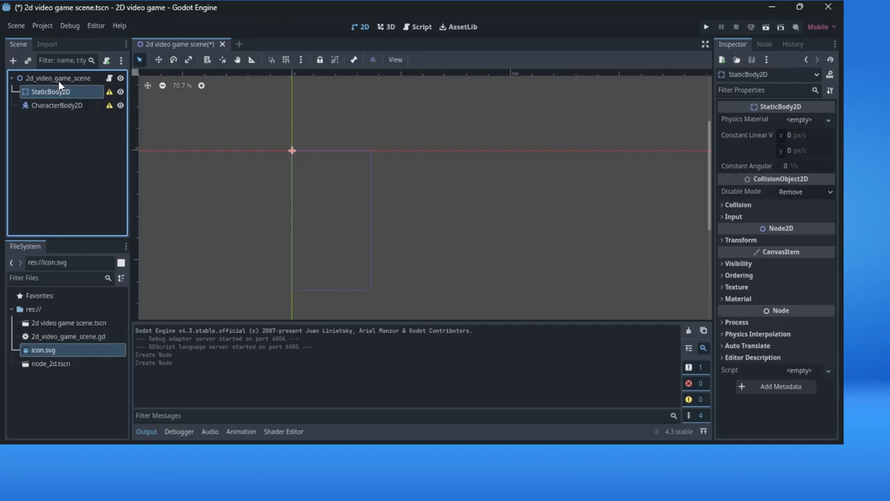
{"action": "left_click", "coordinate": [59, 80]}
- Add a CollisionShape2D under the root from Node2D > CollisionObject2D in Create New Node
{"action": "left_click", "coordinate": [12, 60]}
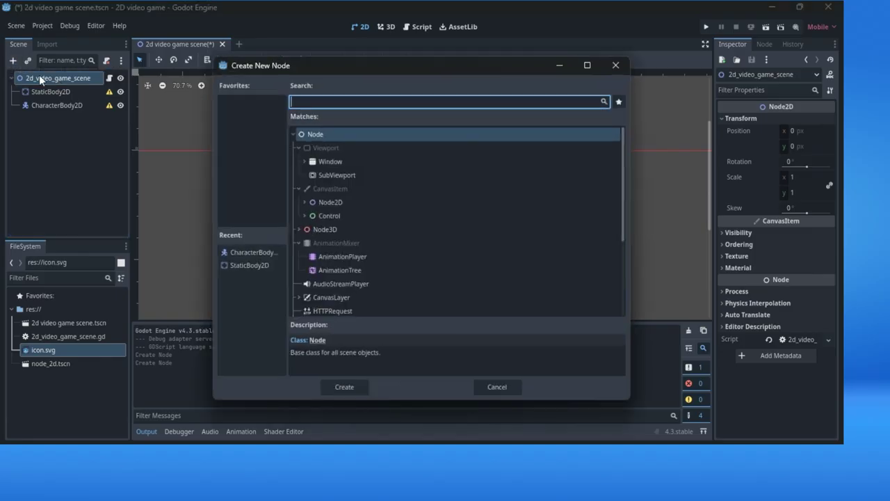
{"action": "left_click", "coordinate": [304, 202]}
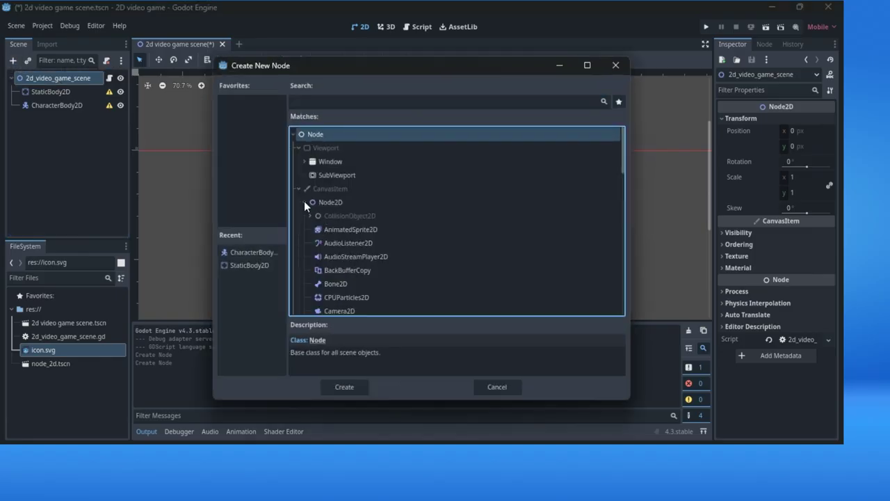
{"action": "left_click", "coordinate": [311, 216]}
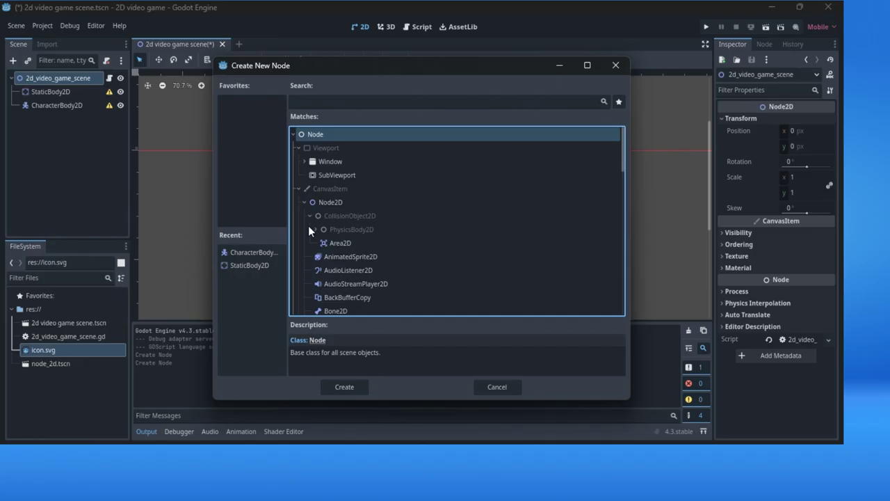
{"action": "left_click", "coordinate": [316, 229]}
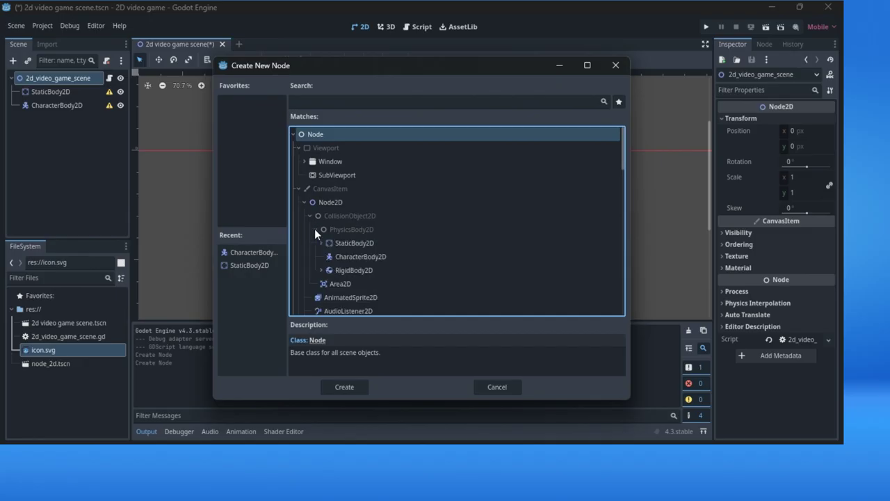
{"action": "left_click", "coordinate": [316, 229]}
{"action": "scroll", "coordinate": [338, 231], "scroll_direction": "down", "scroll_amount": 3}
{"action": "scroll", "coordinate": [339, 231], "scroll_direction": "down", "scroll_amount": 3}
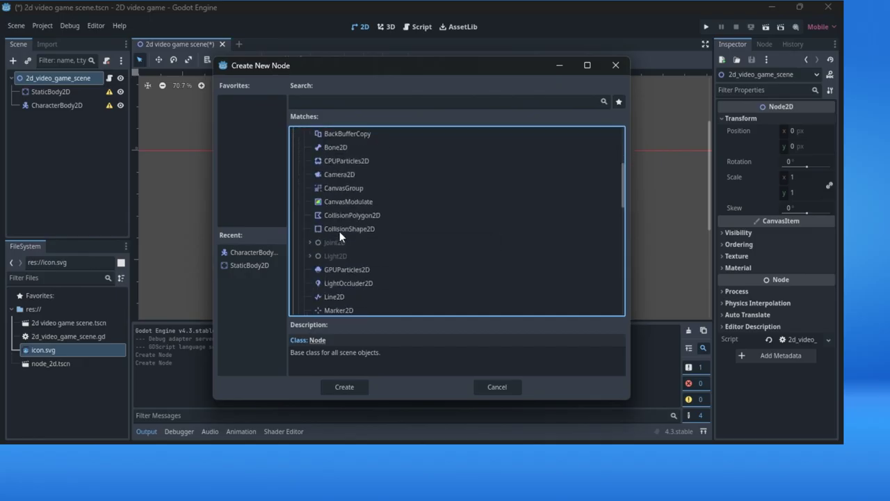
{"action": "left_click", "coordinate": [368, 229]}
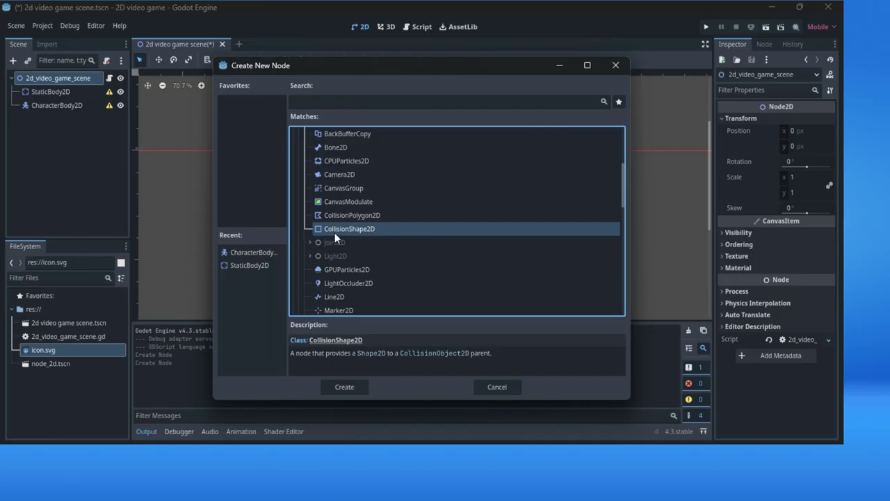
{"action": "left_click", "coordinate": [361, 387]}
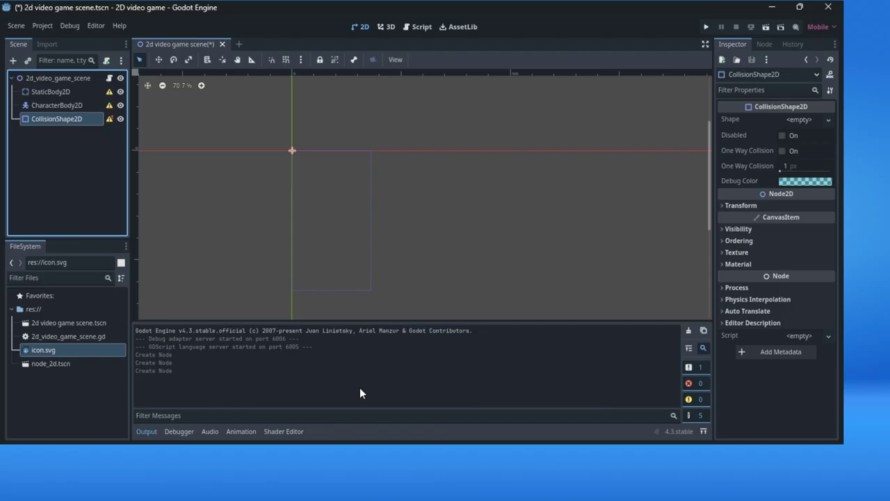
- Drag CollisionShape2D onto StaticBody2D to make it StaticBody2D's child
{"action": "left_click", "coordinate": [64, 120]}
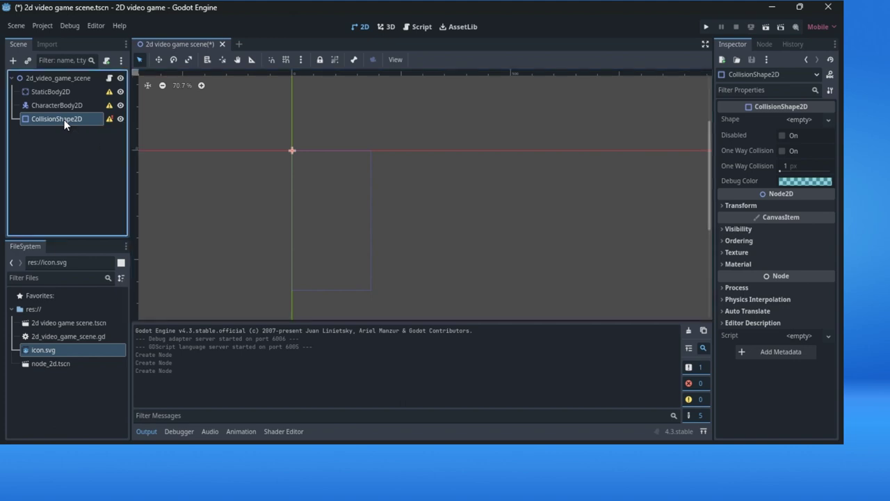
{"action": "left_click_drag", "start_coordinate": [65, 120], "coordinate": [48, 90]}
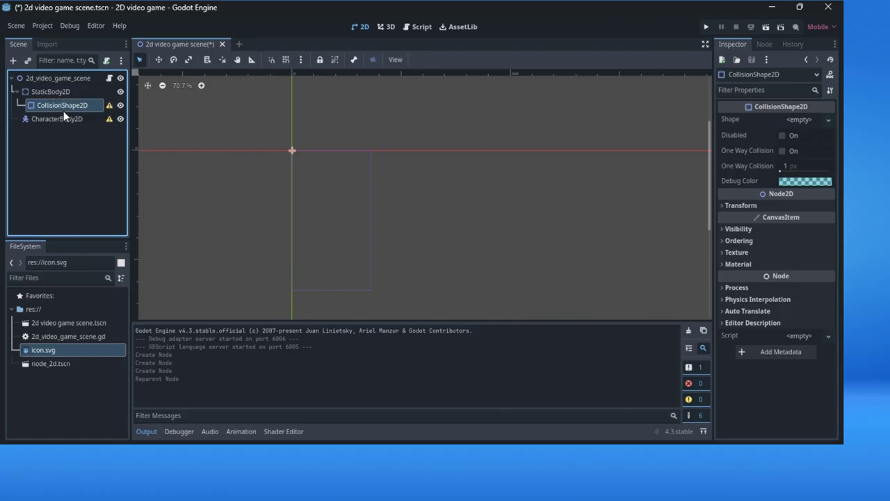
{"action": "left_click", "coordinate": [67, 148]}
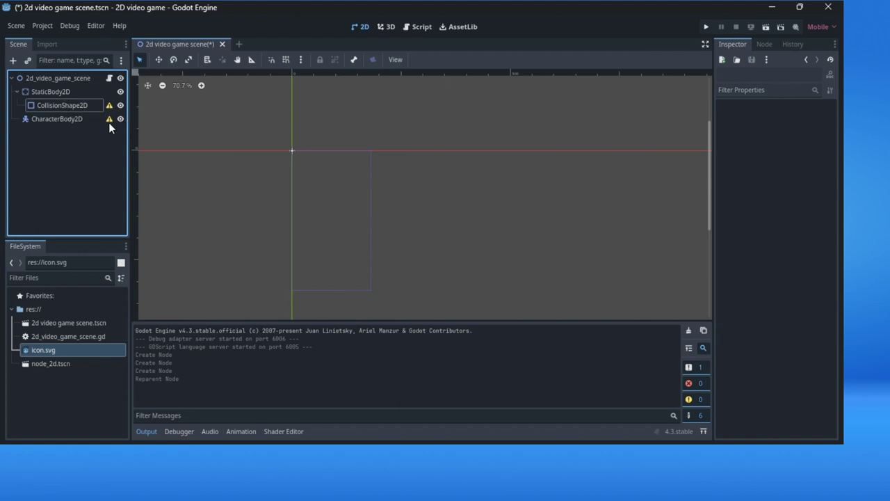
{"action": "mouse_move", "coordinate": [111, 106]}
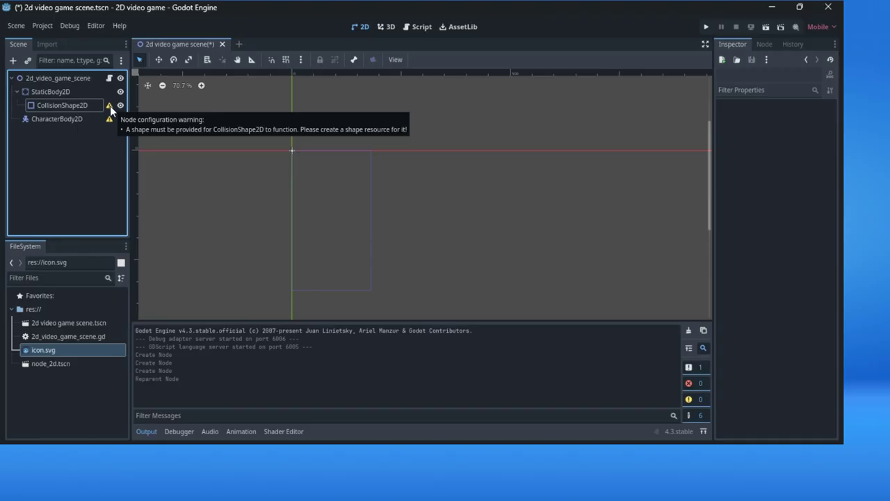
{"action": "mouse_move", "coordinate": [109, 122]}
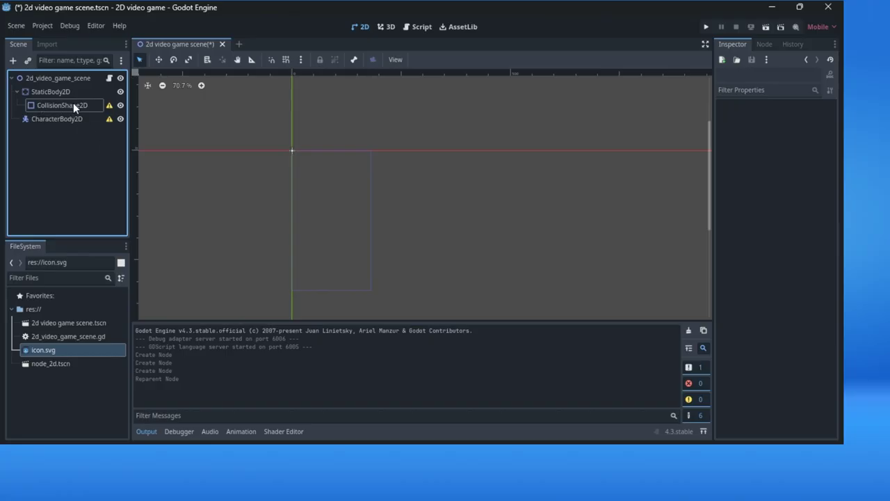
- Select CharacterBody2D and add a CollisionShape2D child picked from the recent node types
{"action": "left_click", "coordinate": [70, 120]}
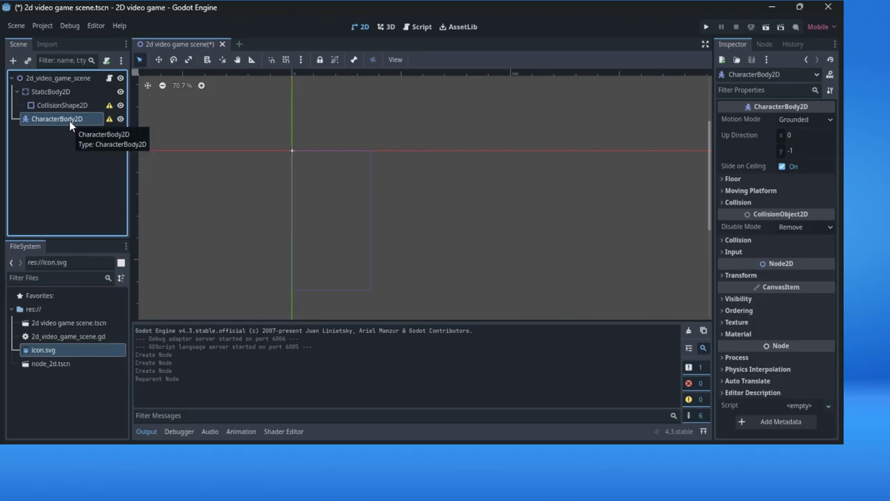
{"action": "left_click", "coordinate": [13, 59]}
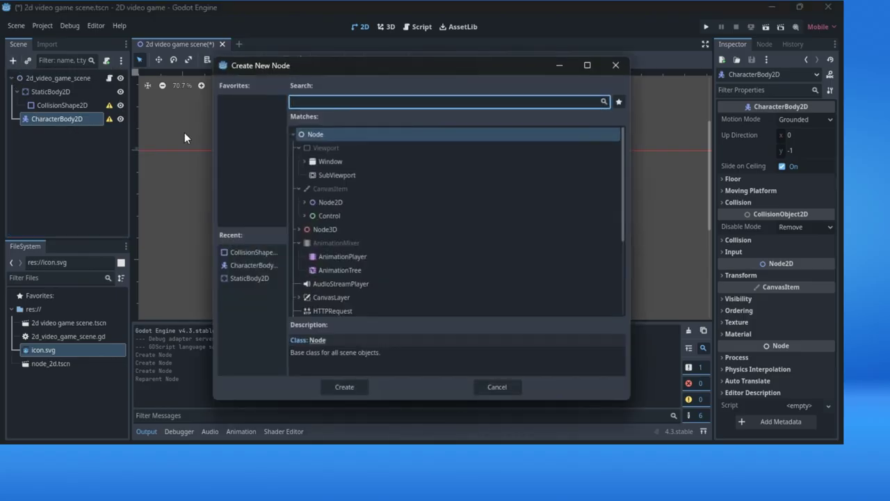
{"action": "scroll", "coordinate": [341, 199], "scroll_direction": "down", "scroll_amount": 3}
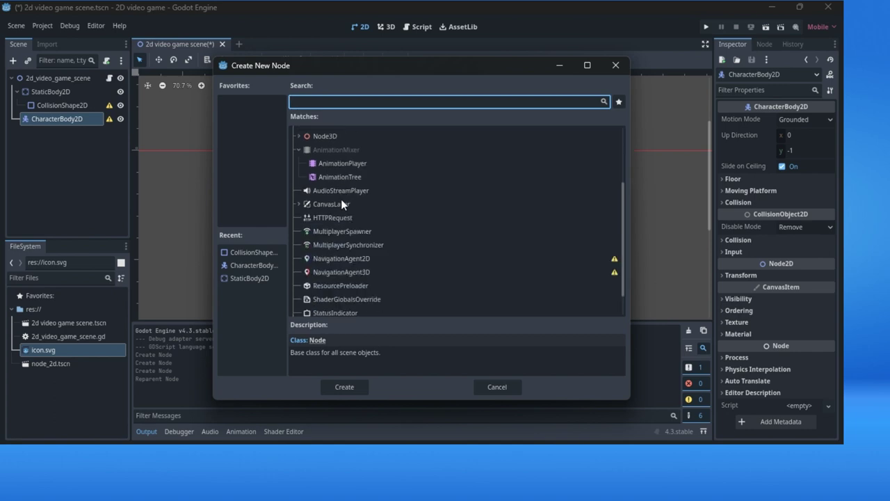
{"action": "scroll", "coordinate": [341, 199], "scroll_direction": "up", "scroll_amount": 2}
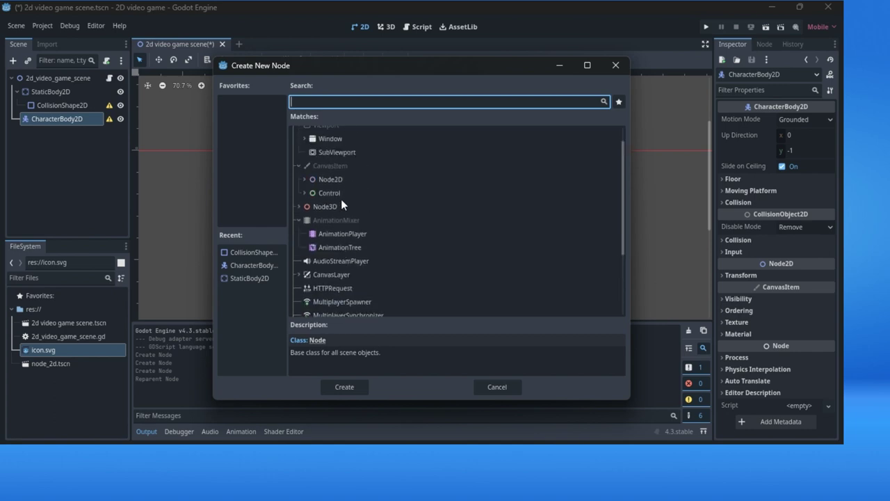
{"action": "scroll", "coordinate": [341, 199], "scroll_direction": "up", "scroll_amount": 1}
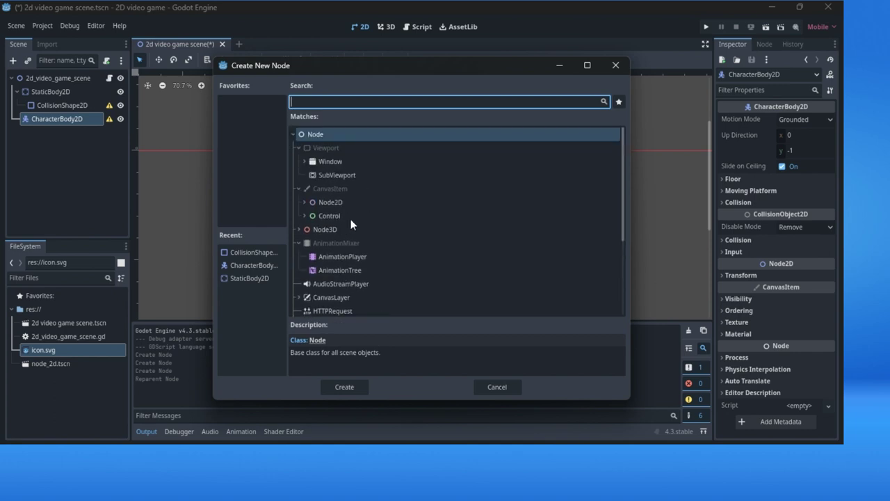
{"action": "scroll", "coordinate": [347, 254], "scroll_direction": "down", "scroll_amount": 2}
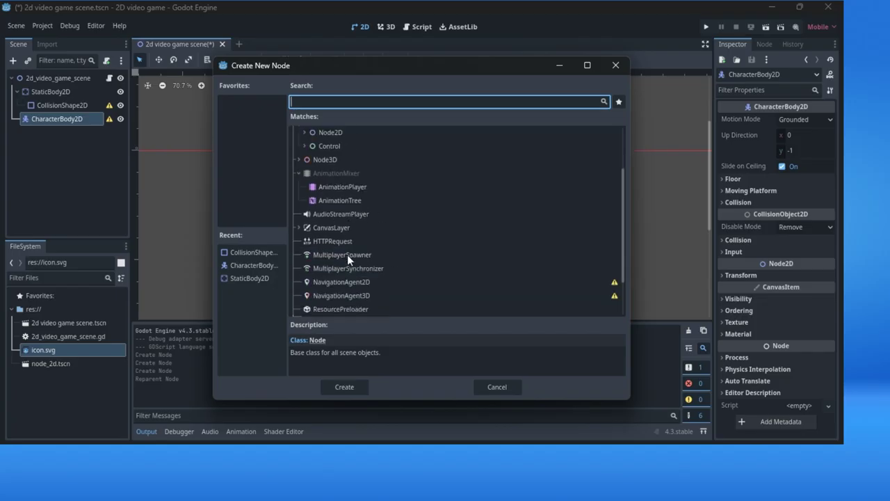
{"action": "scroll", "coordinate": [348, 255], "scroll_direction": "up", "scroll_amount": 2}
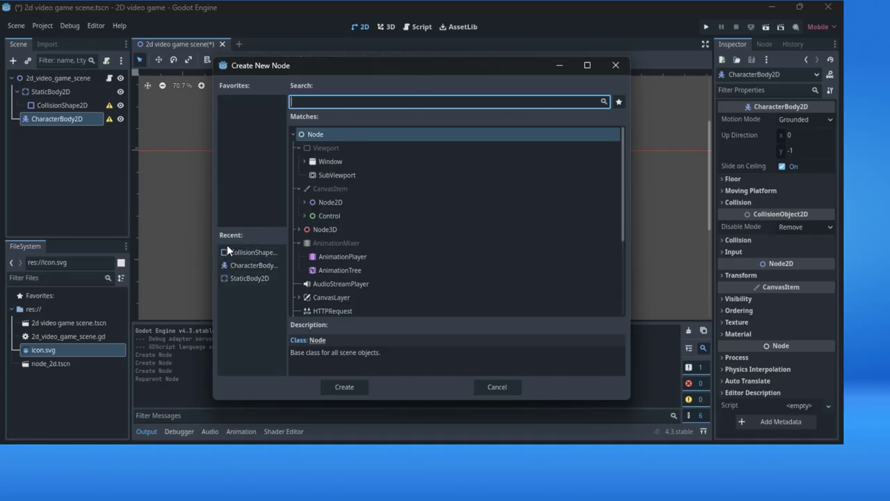
{"action": "left_click", "coordinate": [255, 252]}
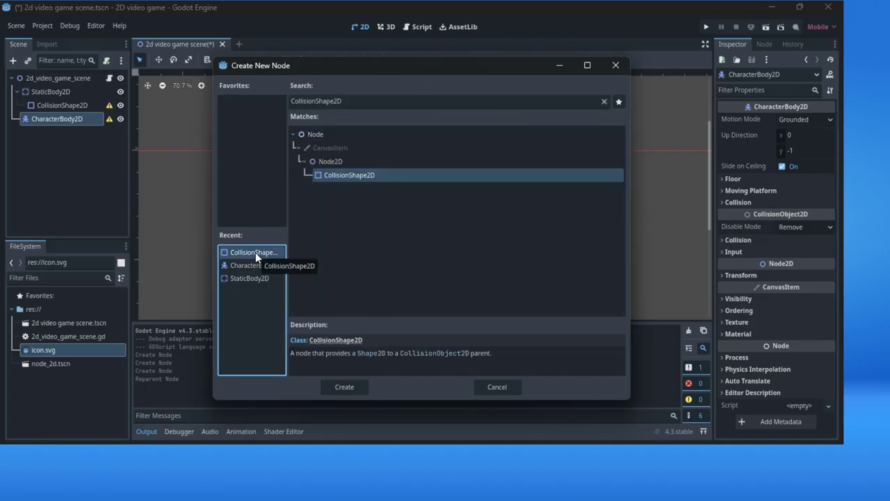
{"action": "left_click", "coordinate": [341, 384]}
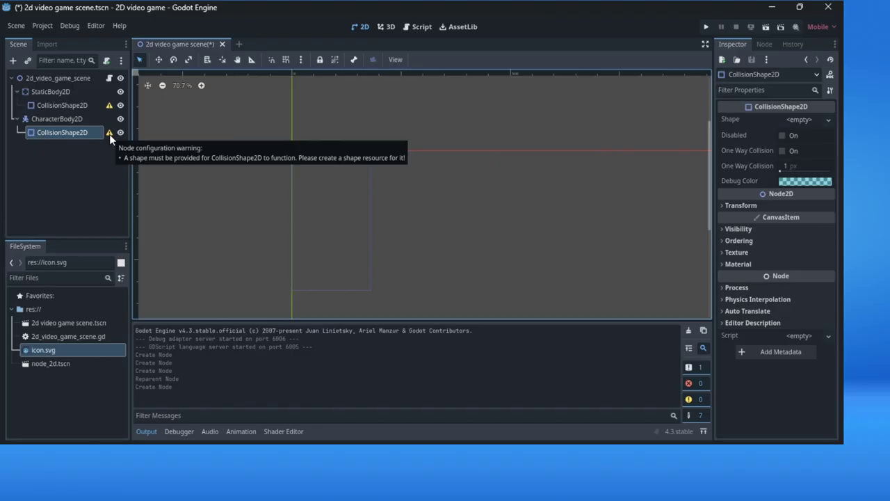
- Select StaticBody2D in the Scene dock to show its properties
{"action": "left_click", "coordinate": [65, 92]}
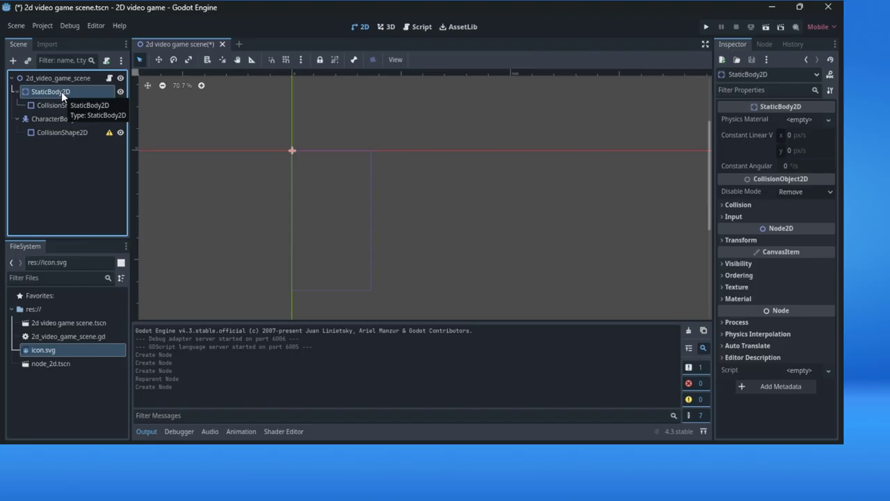
- Zoom the 2D view, expand StaticBody2D's Transform, then select its CollisionShape2D to inspect the empty Shape
{"action": "scroll", "coordinate": [257, 148], "scroll_direction": "up", "scroll_amount": 3}
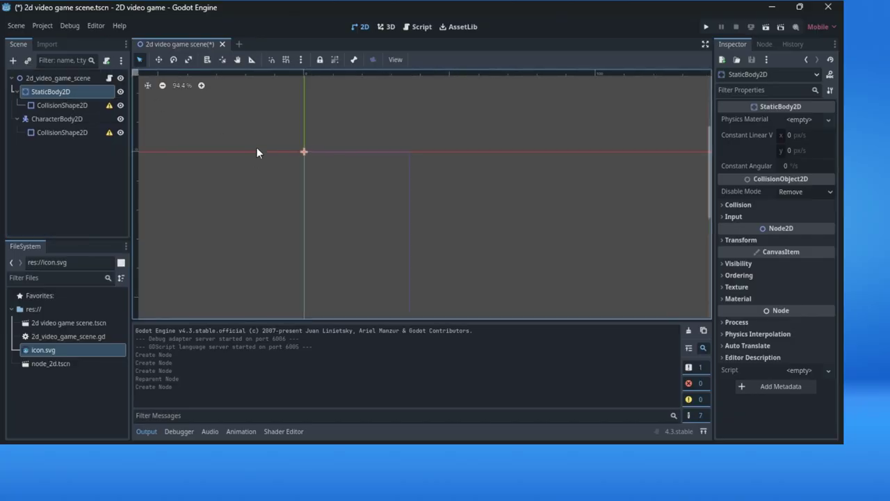
{"action": "scroll", "coordinate": [256, 147], "scroll_direction": "up", "scroll_amount": 5}
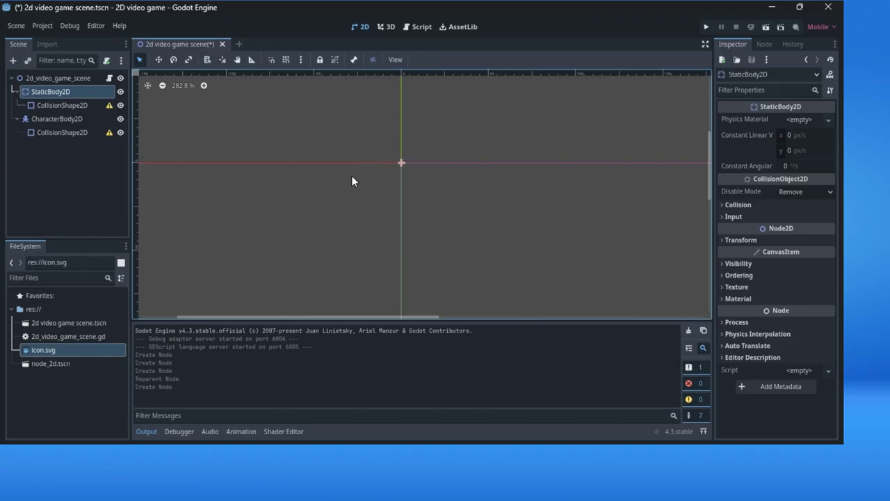
{"action": "left_click", "coordinate": [751, 239]}
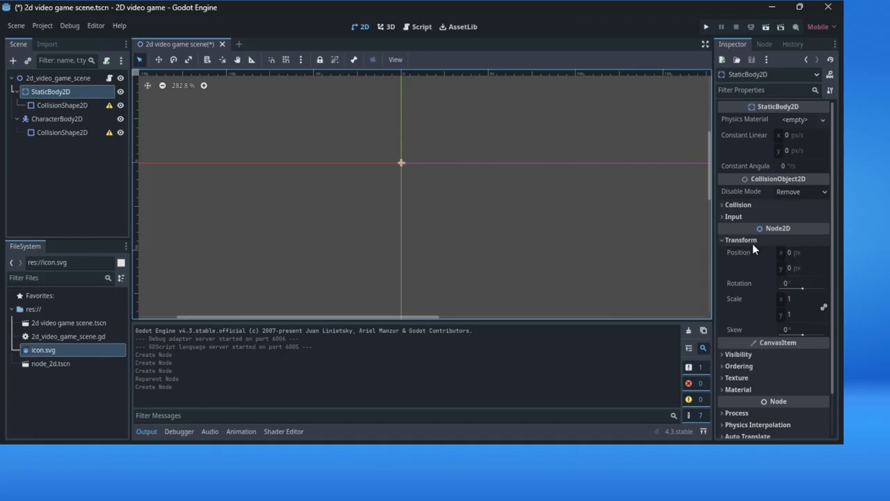
{"action": "left_click", "coordinate": [66, 105]}
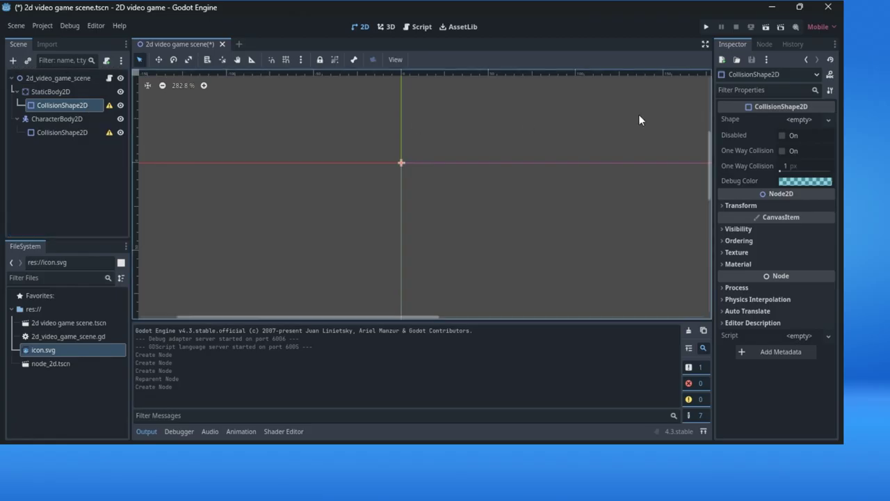
{"action": "mouse_move", "coordinate": [730, 122]}
- Reselect StaticBody2D, dismiss its context menu unused, then select CharacterBody2D
{"action": "left_click", "coordinate": [63, 92]}
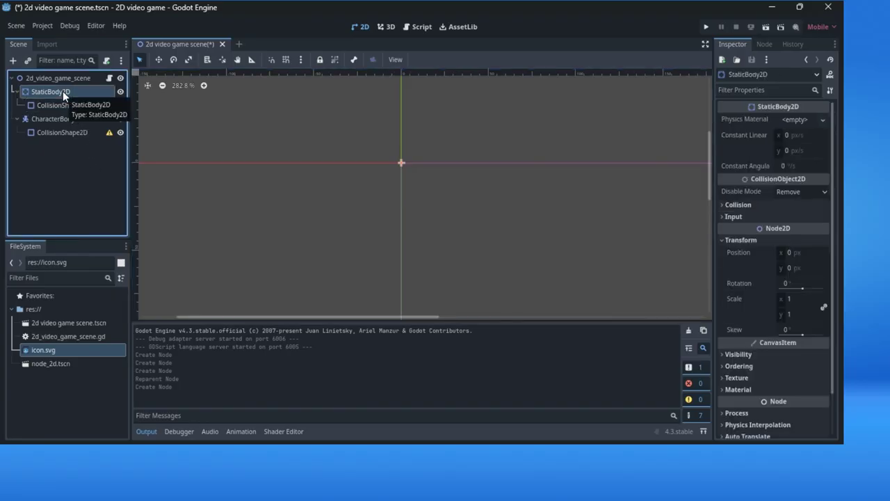
{"action": "right_click", "coordinate": [63, 93]}
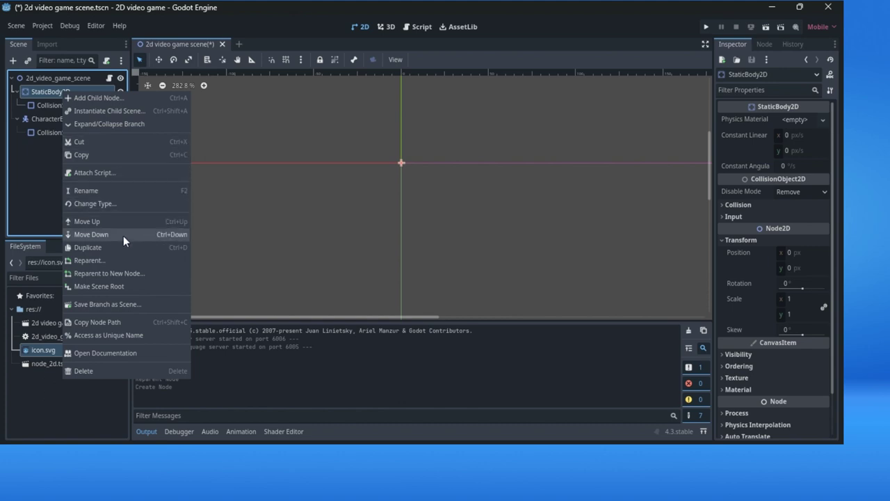
{"action": "left_click", "coordinate": [24, 174]}
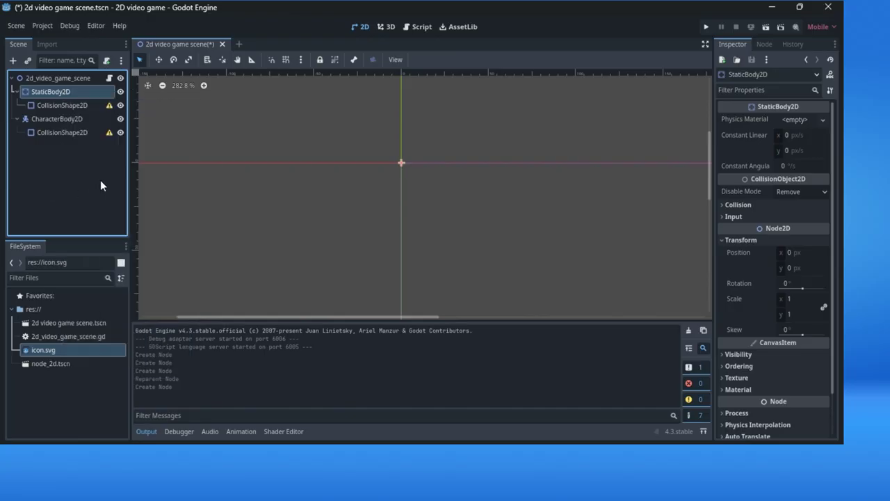
{"action": "left_click", "coordinate": [72, 119]}
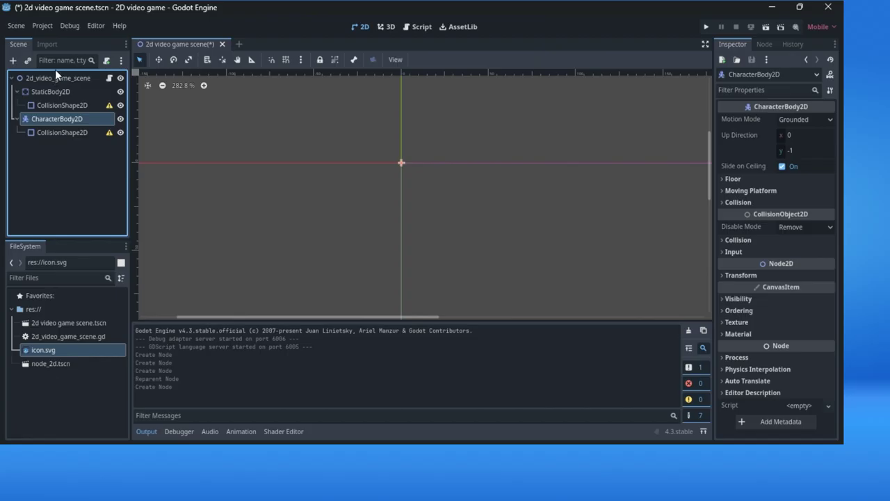
- Use Move Up so CharacterBody2D sits above StaticBody2D under the scene root
{"action": "right_click", "coordinate": [72, 119]}
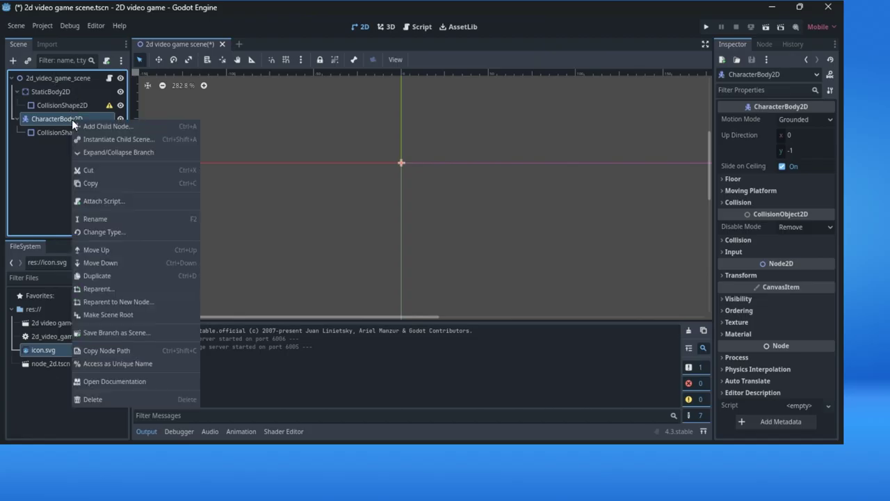
{"action": "left_click", "coordinate": [123, 249]}
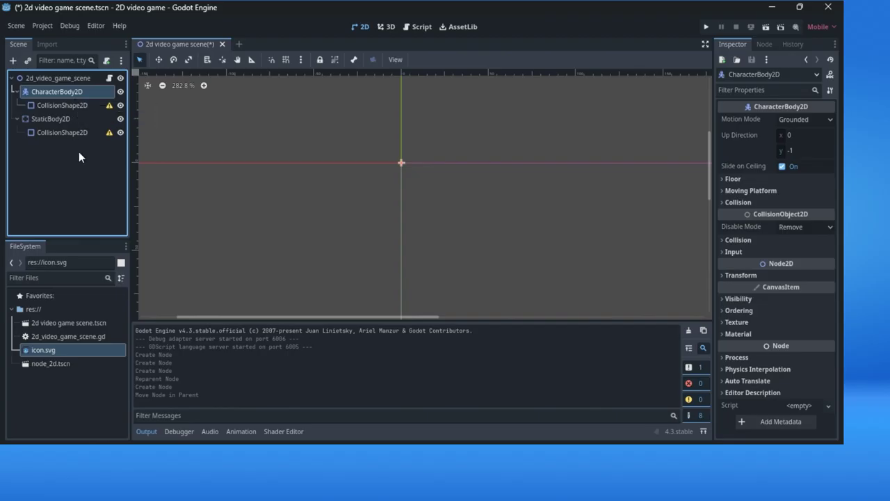
{"action": "right_click", "coordinate": [55, 118]}
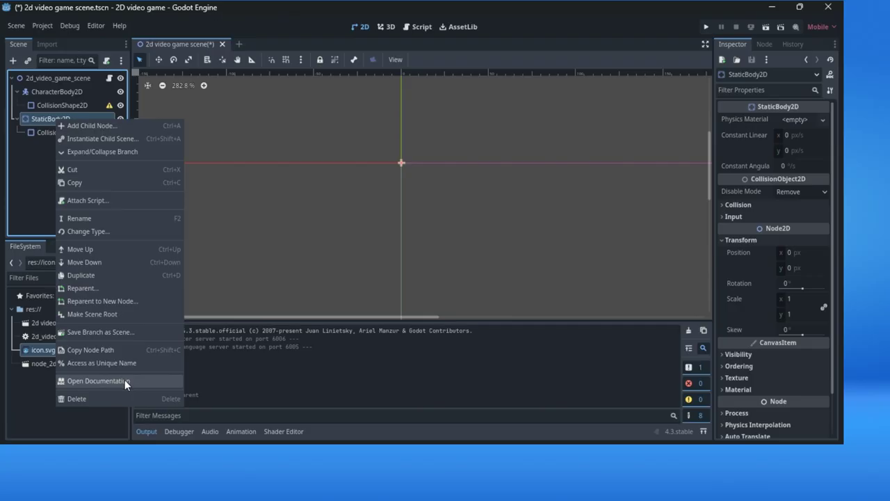
- Show the CharacterBody2D class help page via Open Documentation in the node's context menu
{"action": "left_click", "coordinate": [64, 90]}
{"action": "left_click", "coordinate": [64, 91]}
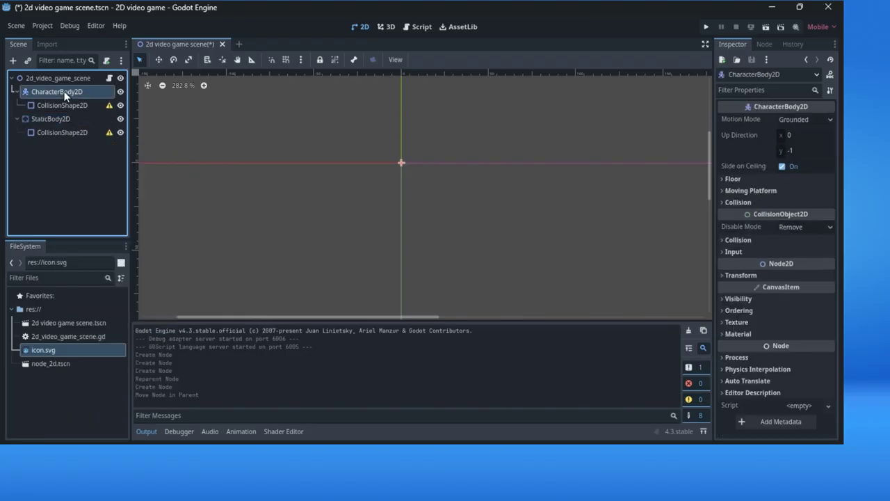
{"action": "right_click", "coordinate": [64, 91]}
{"action": "left_click", "coordinate": [105, 353]}
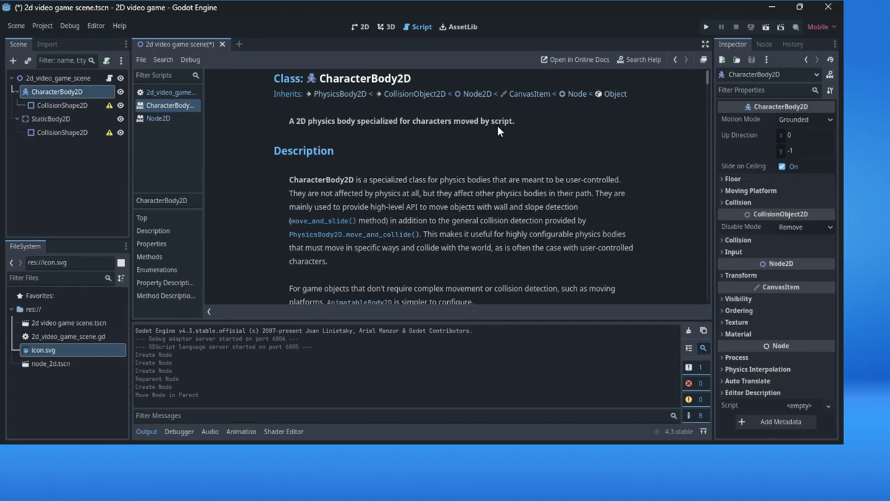
- Go back from the help page to the scene script, then select the root, CharacterBody2D and StaticBody2D
{"action": "left_click", "coordinate": [673, 60]}
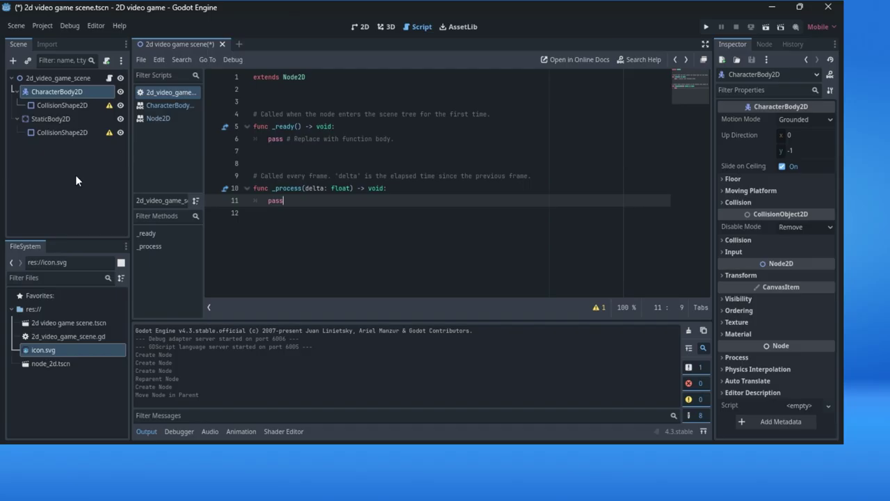
{"action": "left_click", "coordinate": [68, 79]}
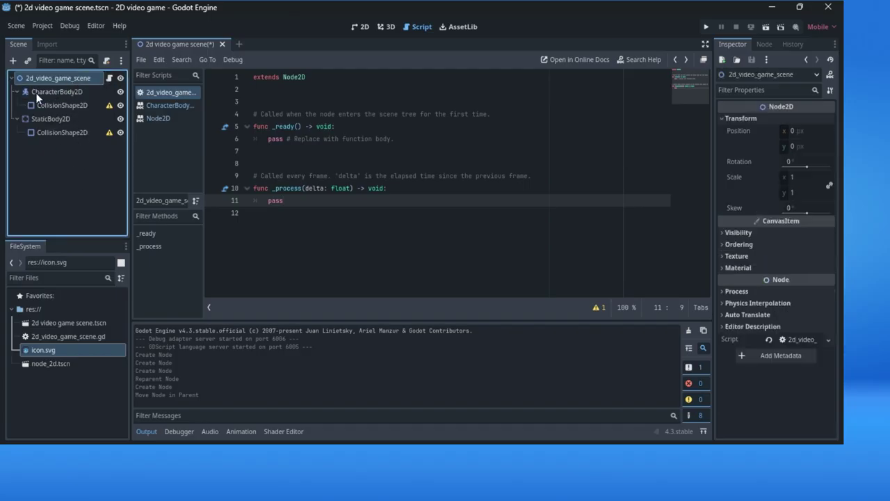
{"action": "left_click", "coordinate": [76, 93]}
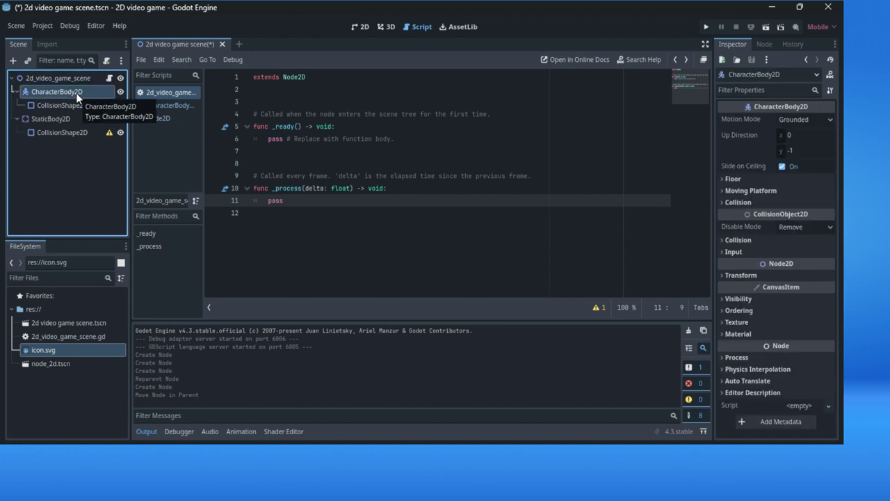
{"action": "left_click", "coordinate": [66, 117]}
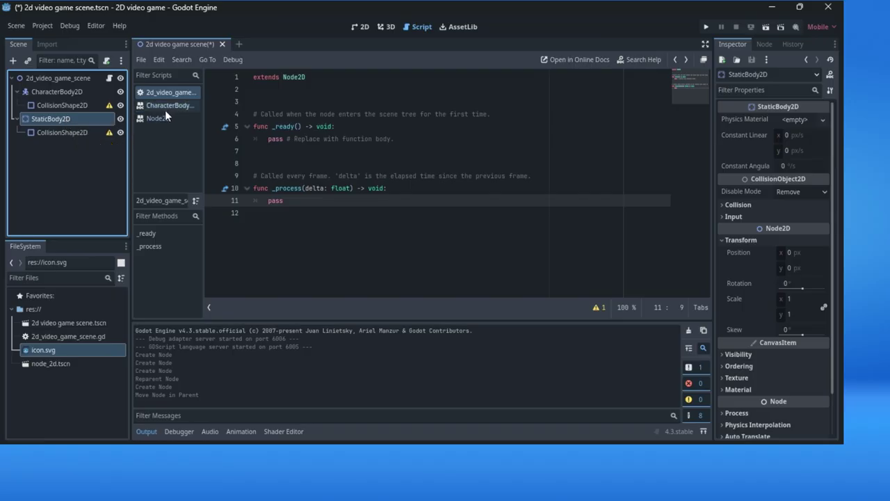
{"action": "left_click", "coordinate": [363, 28]}
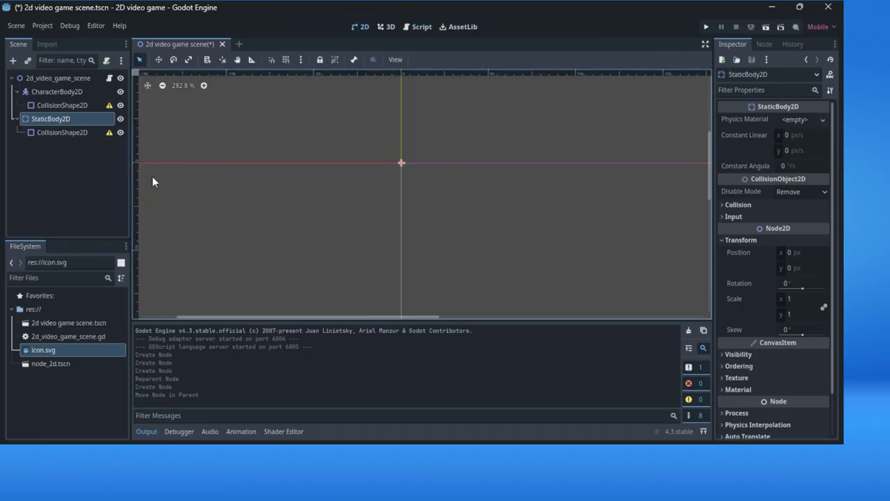
{"action": "scroll", "coordinate": [288, 195], "scroll_direction": "down", "scroll_amount": 10}
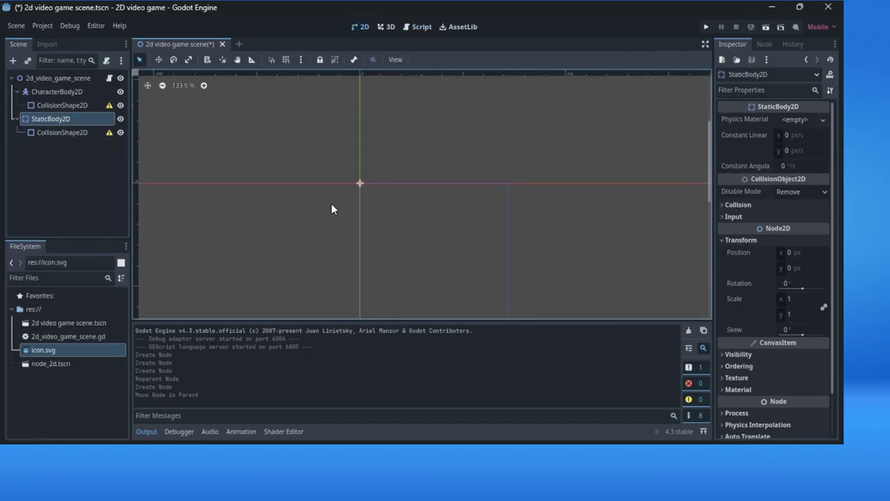
{"action": "middle_click_drag", "start_coordinate": [414, 263], "coordinate": [388, 165]}
{"action": "scroll", "coordinate": [376, 161], "scroll_direction": "down", "scroll_amount": 1}
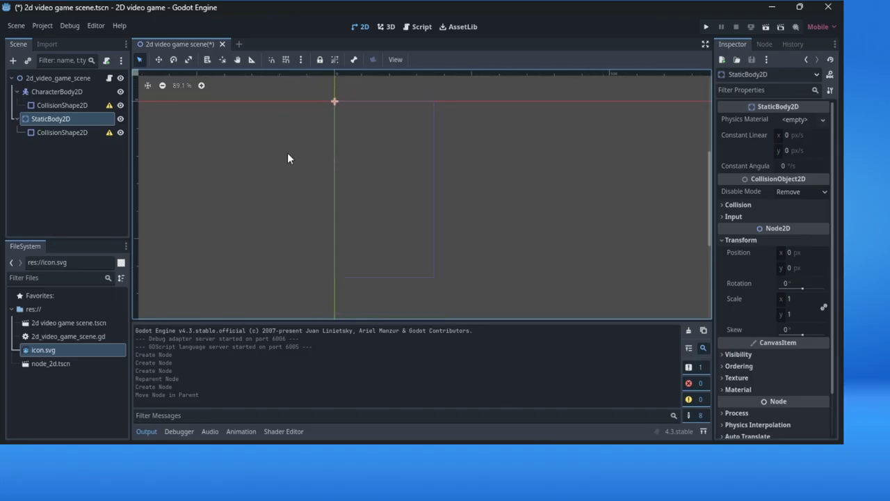
{"action": "middle_click_drag", "start_coordinate": [288, 158], "coordinate": [291, 177]}
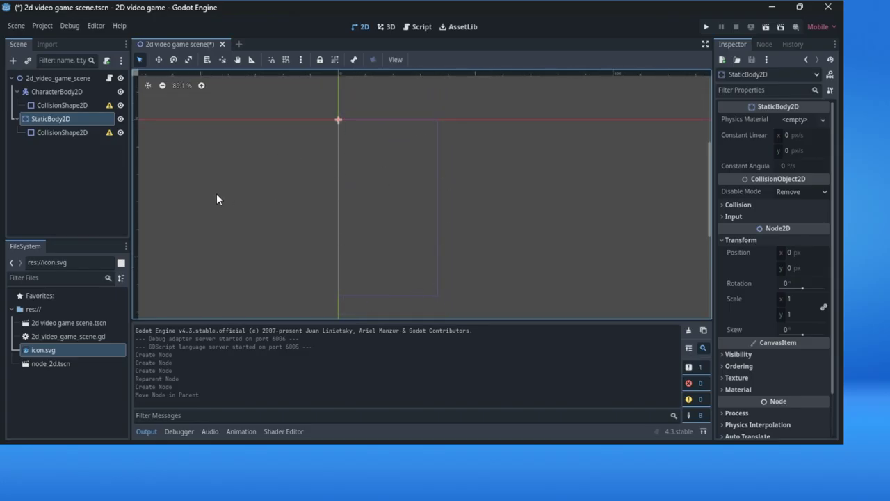
{"action": "left_click", "coordinate": [94, 170]}
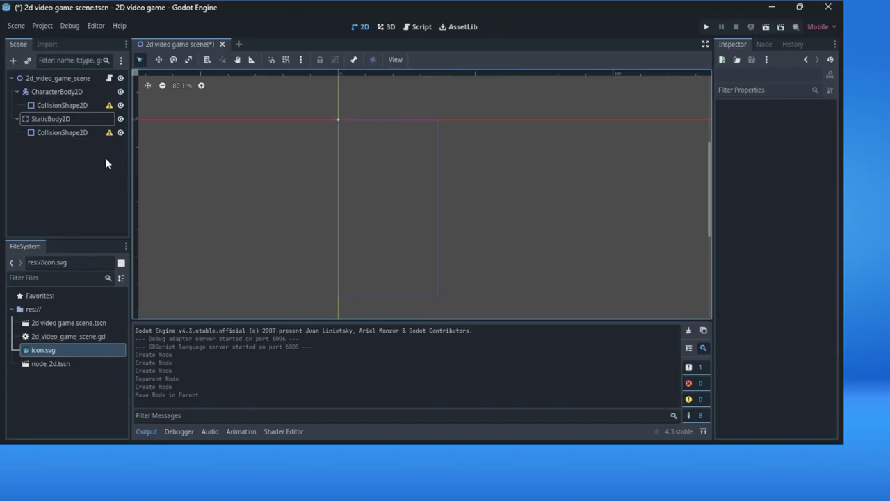